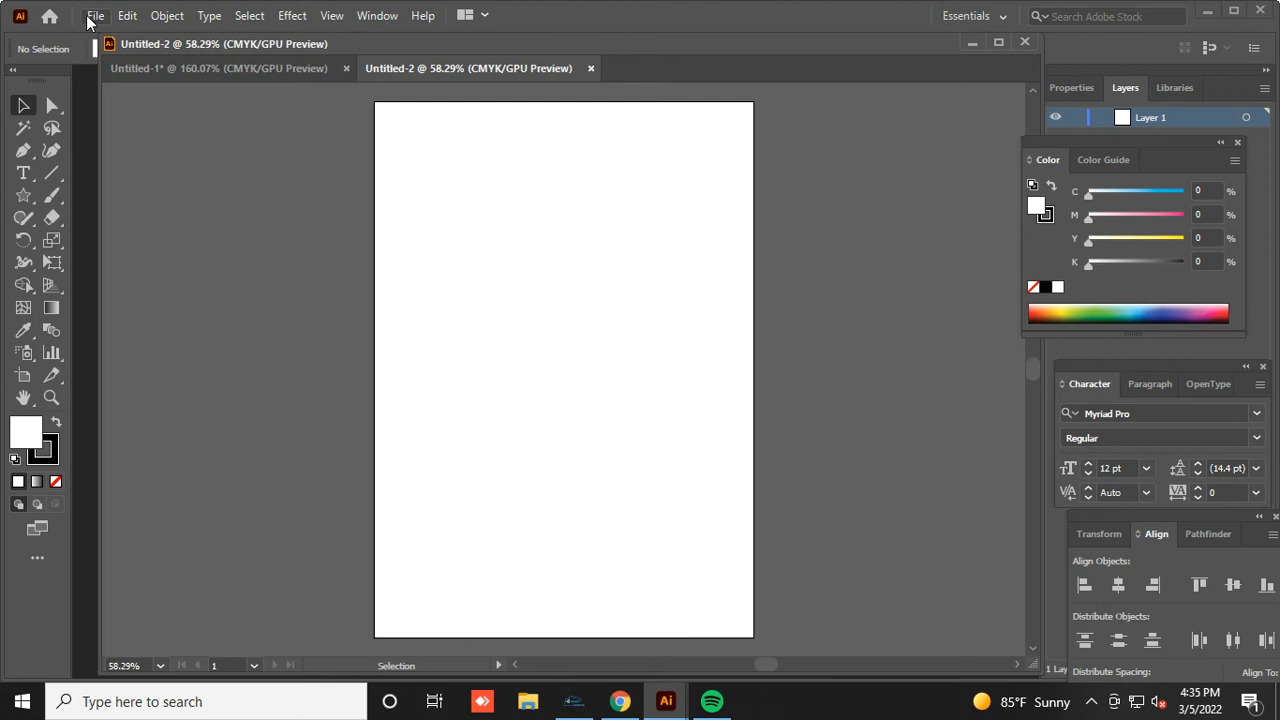
Create a new A4 print document in portrait orientation with inches as units and CMYK colour mode
{"action": "left_click", "coordinate": [92, 17]}
{"action": "left_click", "coordinate": [100, 36]}
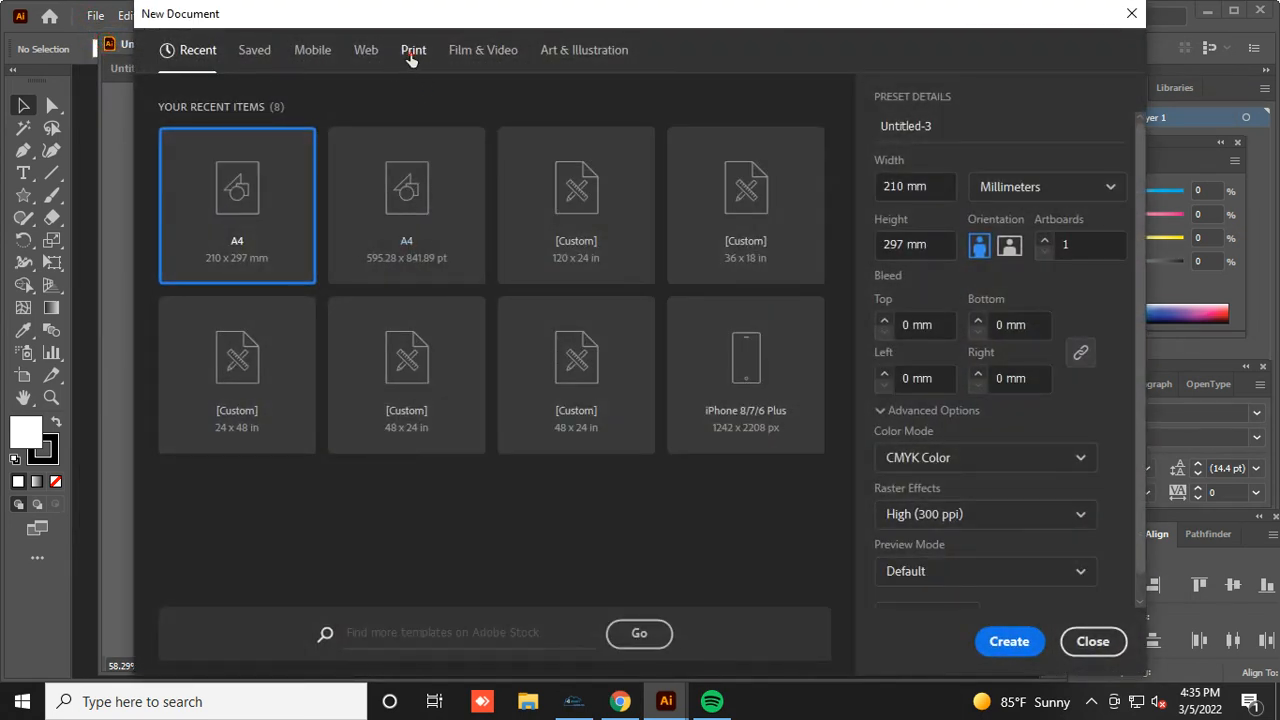
{"action": "left_click", "coordinate": [412, 55]}
{"action": "left_click", "coordinate": [432, 214]}
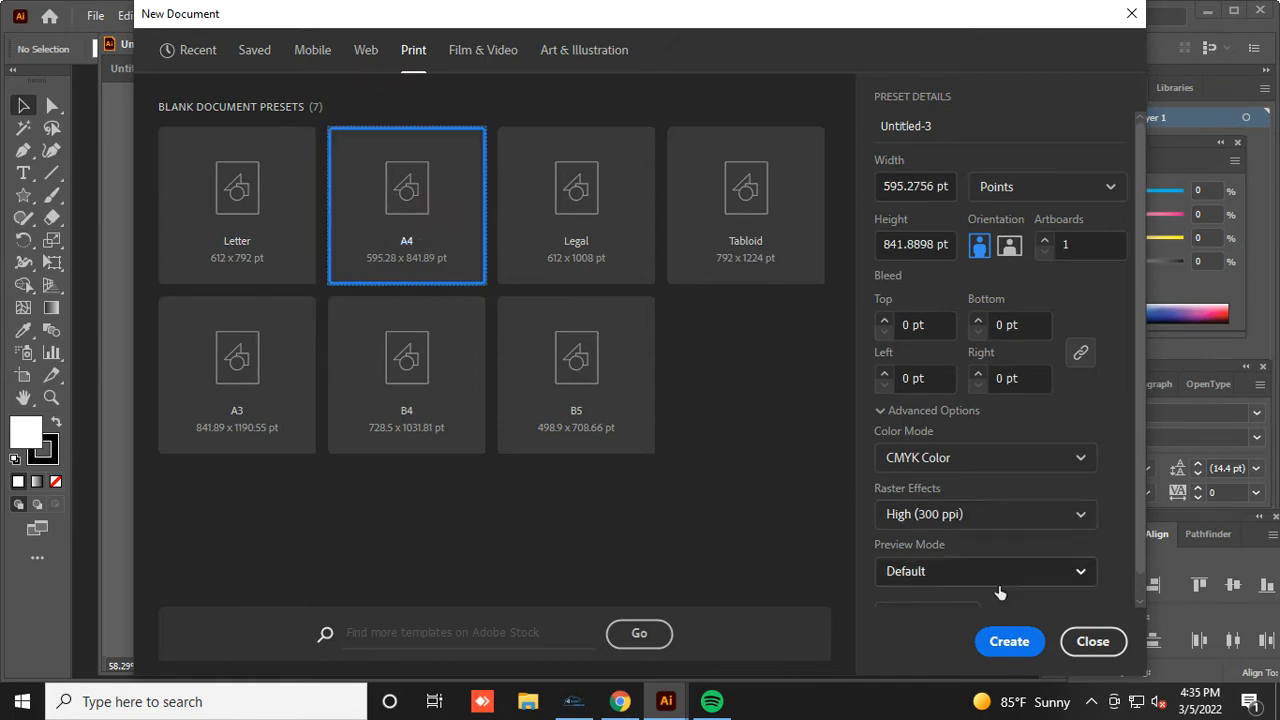
{"action": "left_click", "coordinate": [1047, 195]}
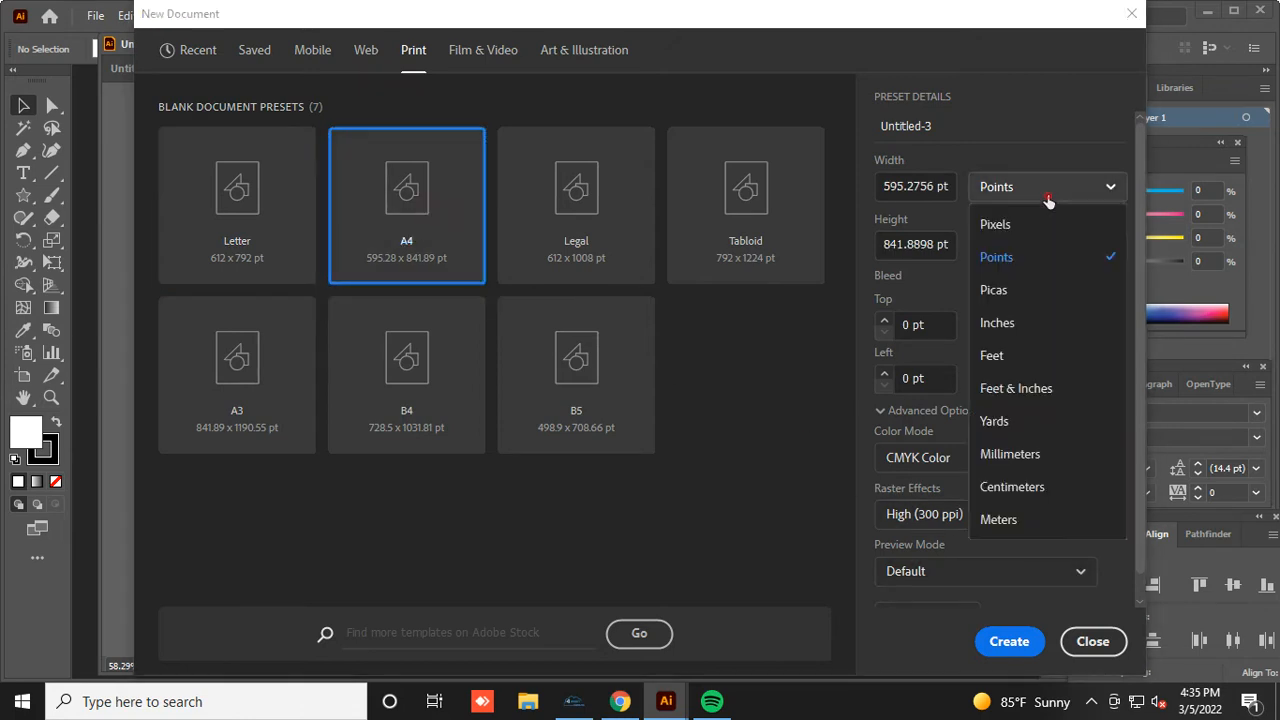
{"action": "left_click", "coordinate": [1020, 323]}
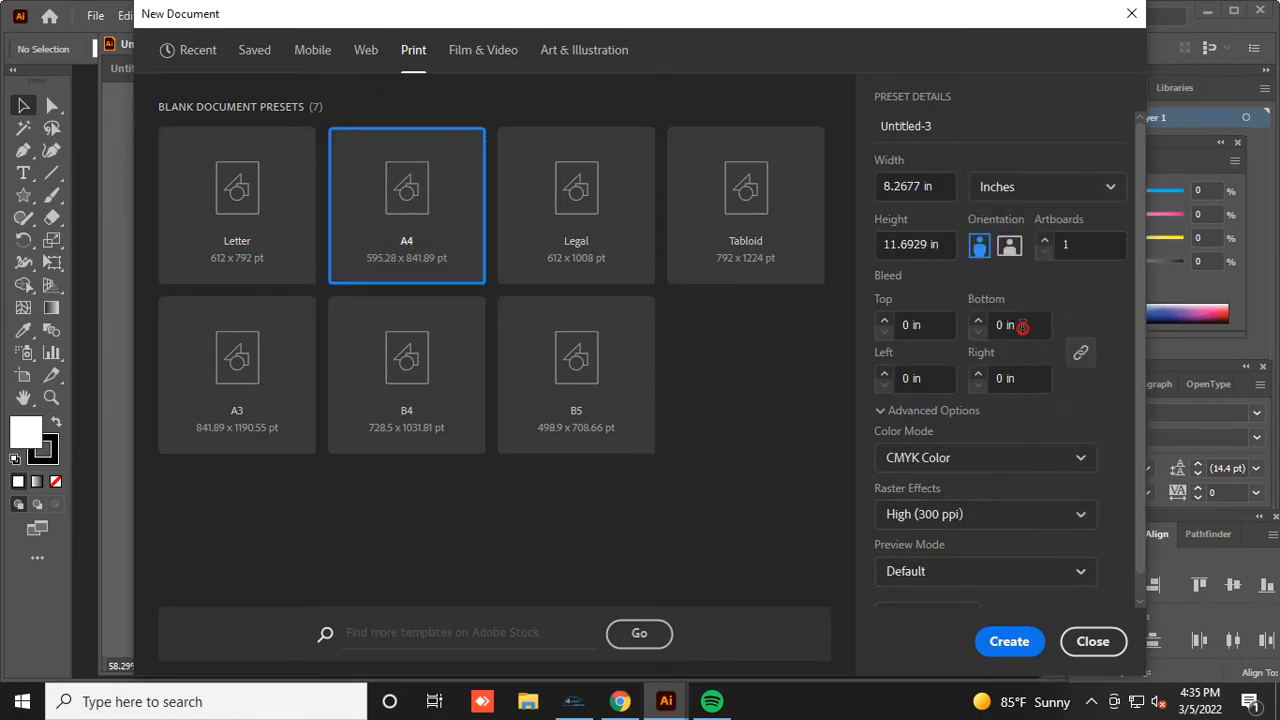
{"action": "left_click", "coordinate": [995, 457]}
{"action": "left_click", "coordinate": [1006, 640]}
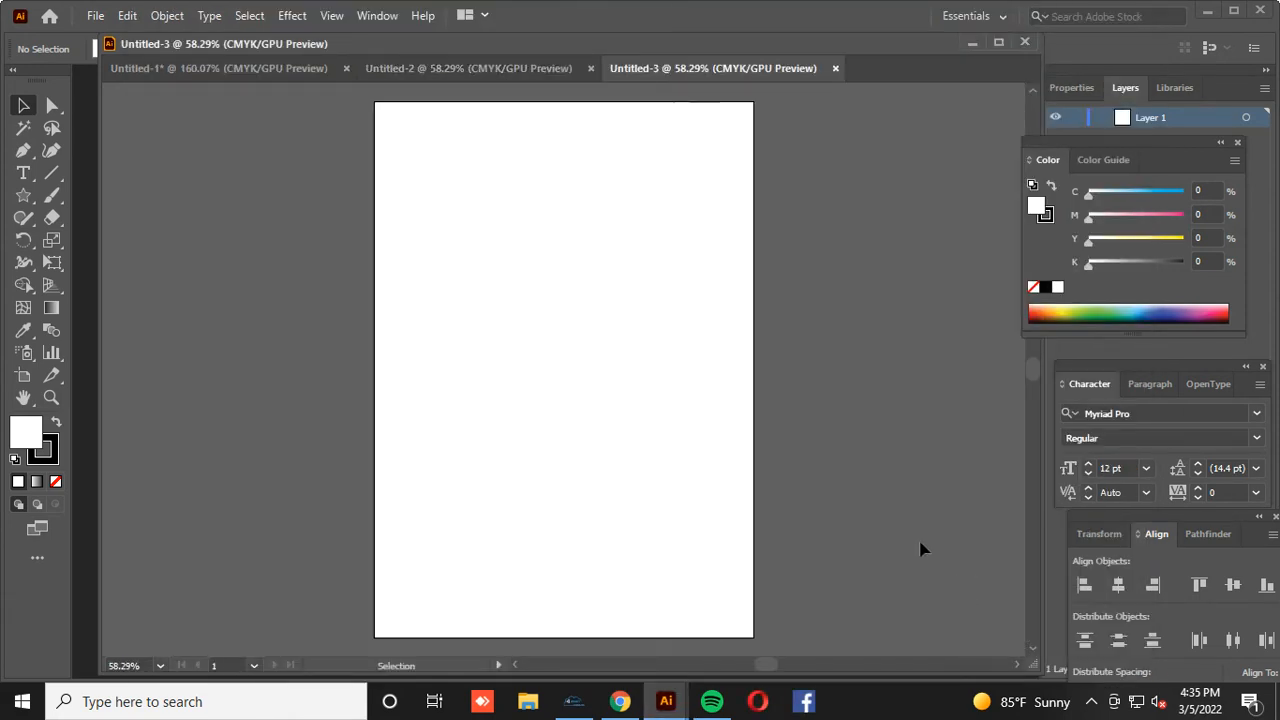
Draw a 10-point star with radii of 4 in and 1.7 in and move it onto the artboard
{"action": "left_click", "coordinate": [24, 197]}
{"action": "left_click", "coordinate": [515, 264]}
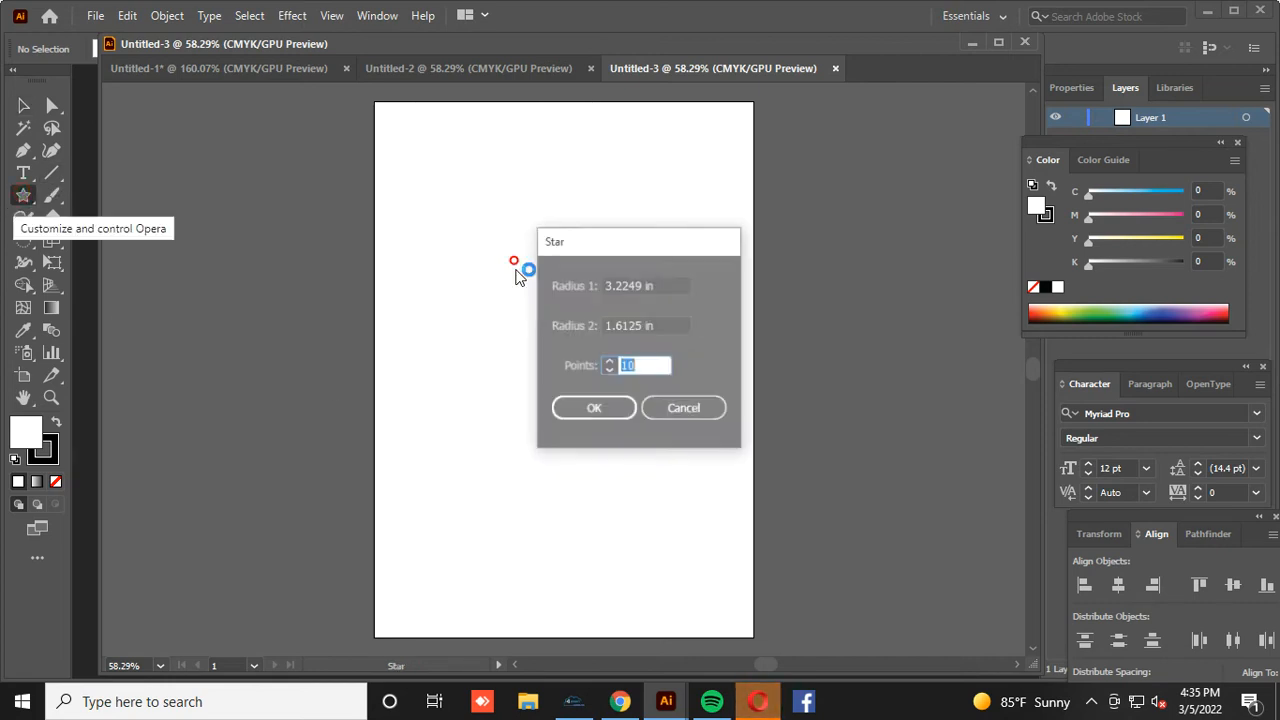
{"action": "left_click", "coordinate": [663, 286]}
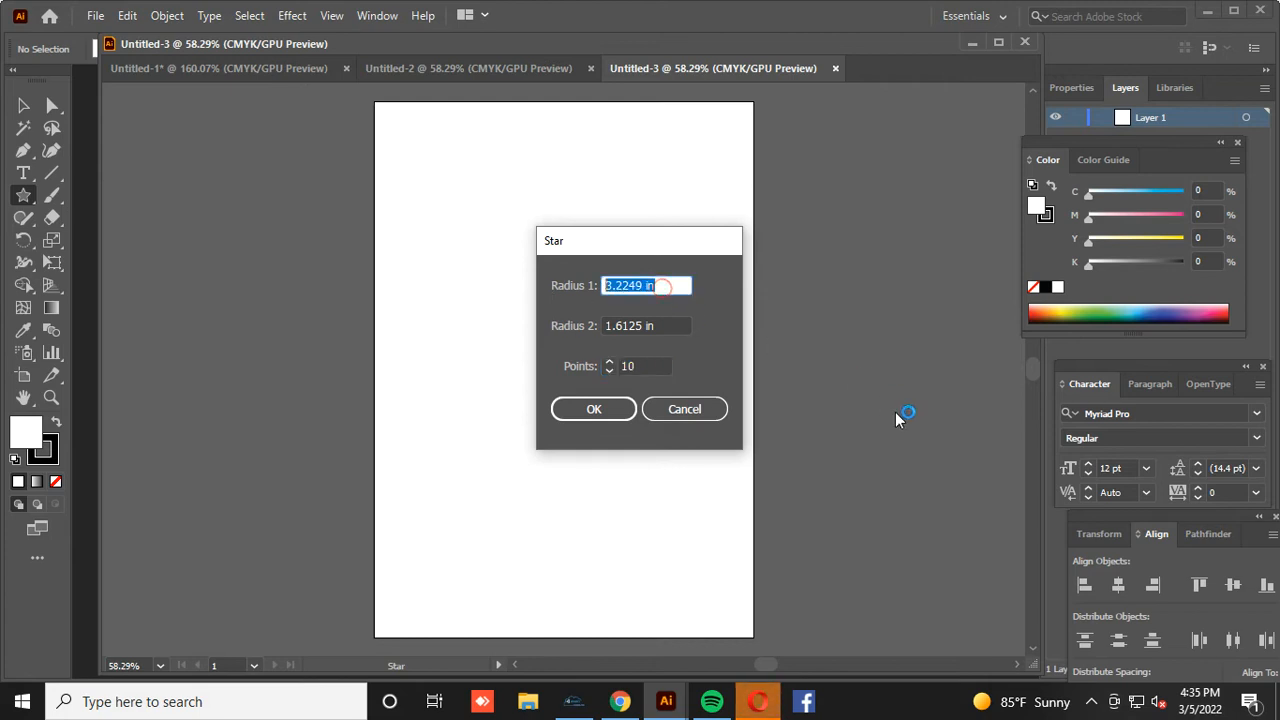
{"action": "type", "text": "4"}
{"action": "key", "text": "Tab"}
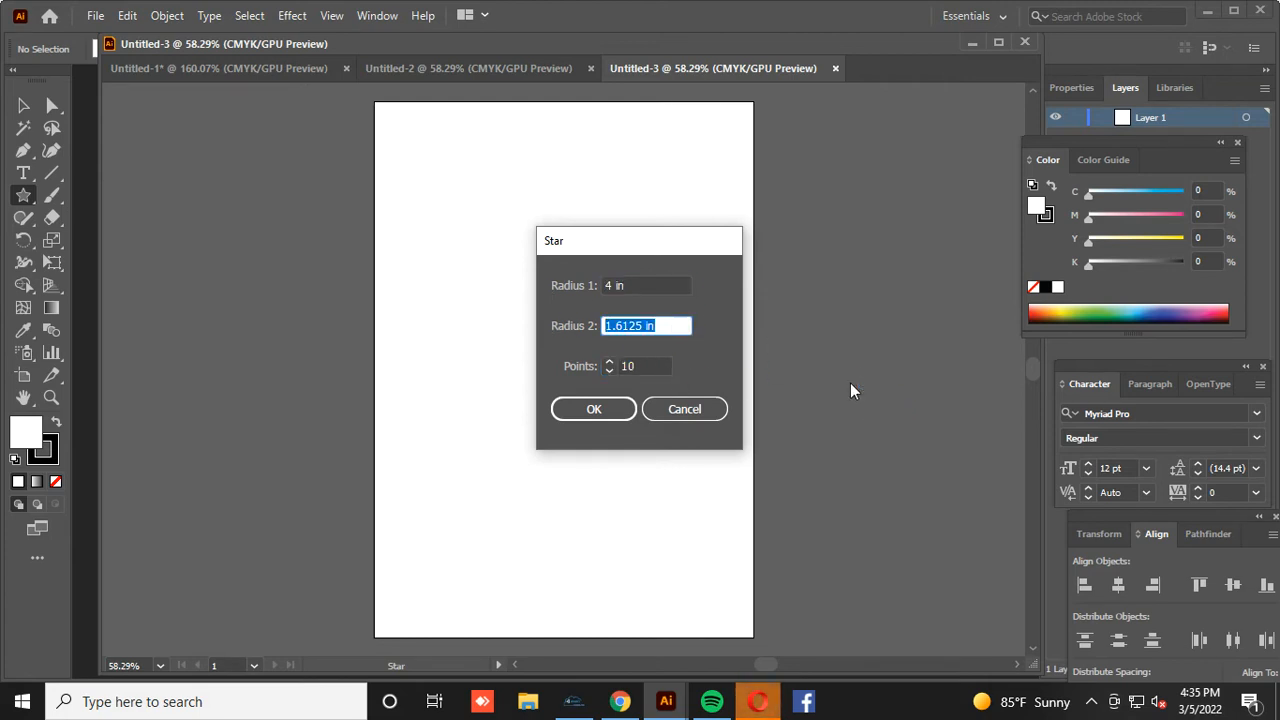
{"action": "type", "text": "1.7"}
{"action": "left_click", "coordinate": [612, 408]}
{"action": "left_click", "coordinate": [26, 103]}
{"action": "left_click_drag", "start_coordinate": [532, 260], "coordinate": [576, 304]}
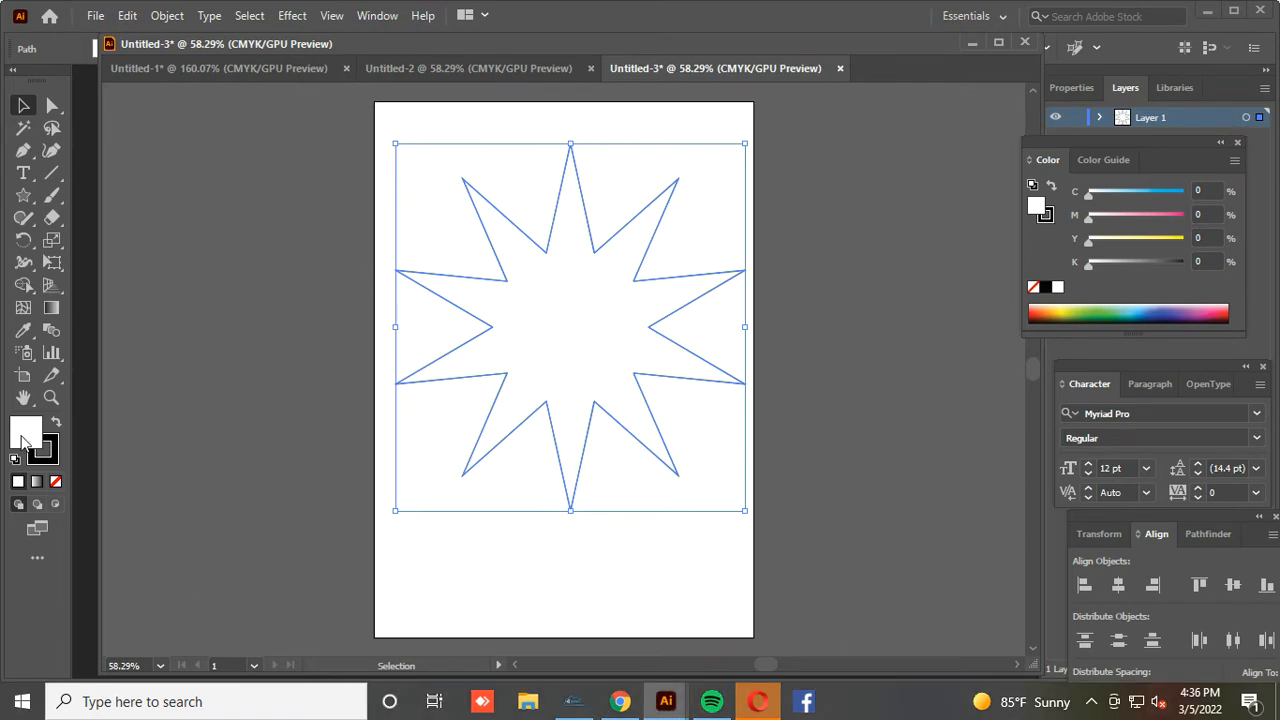
Round all corners of the star fully with Direct Selection to make a scalloped flower outline
{"action": "left_click", "coordinate": [53, 108]}
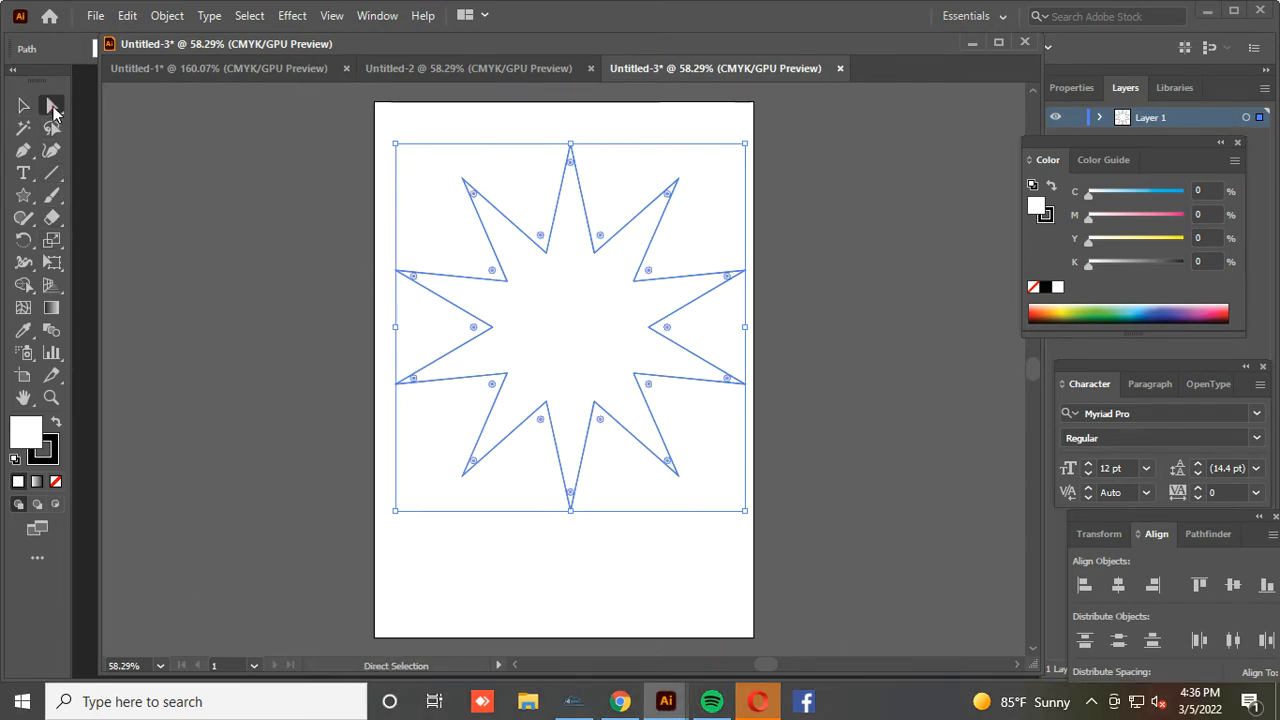
{"action": "left_click_drag", "start_coordinate": [572, 182], "coordinate": [590, 330]}
{"action": "left_click", "coordinate": [724, 344]}
{"action": "left_click", "coordinate": [659, 355]}
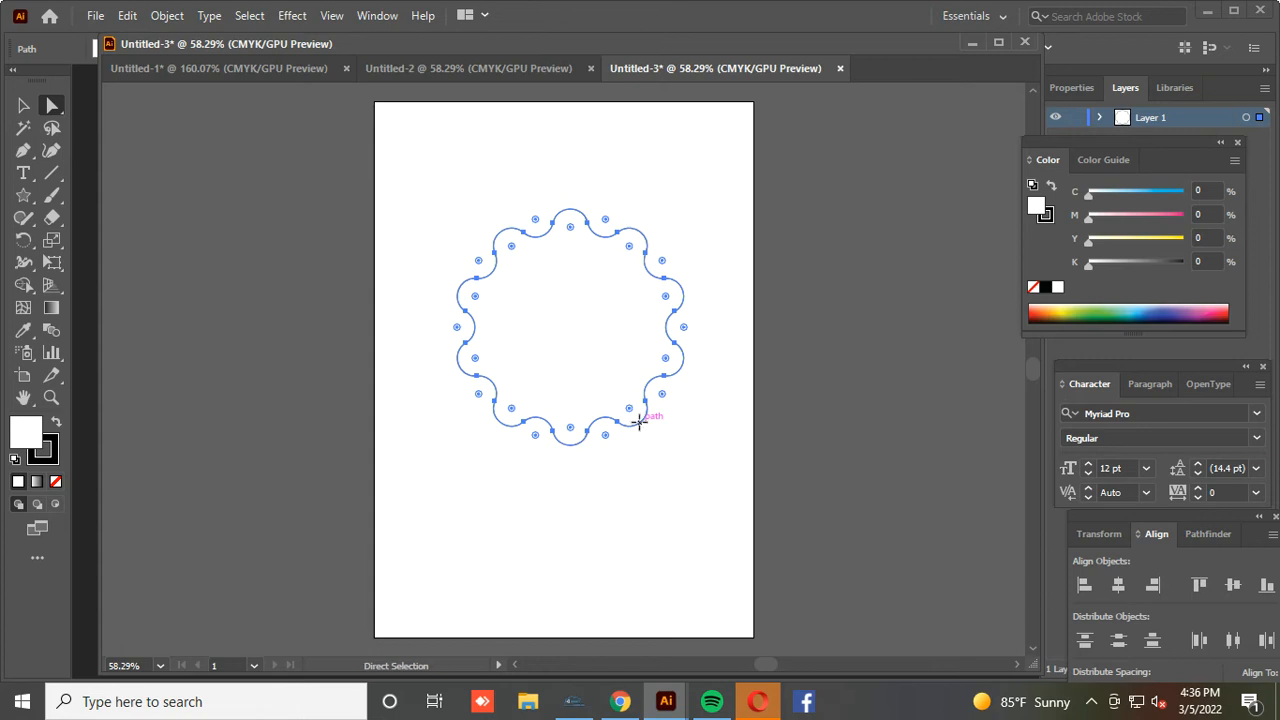
Enlarge the scalloped shape and position it horizontally centred in the upper part of the artboard
{"action": "left_click", "coordinate": [24, 108]}
{"action": "left_click_drag", "start_coordinate": [682, 446], "coordinate": [744, 506]}
{"action": "left_click_drag", "start_coordinate": [645, 410], "coordinate": [605, 393]}
{"action": "left_click", "coordinate": [637, 498]}
{"action": "left_click", "coordinate": [576, 462]}
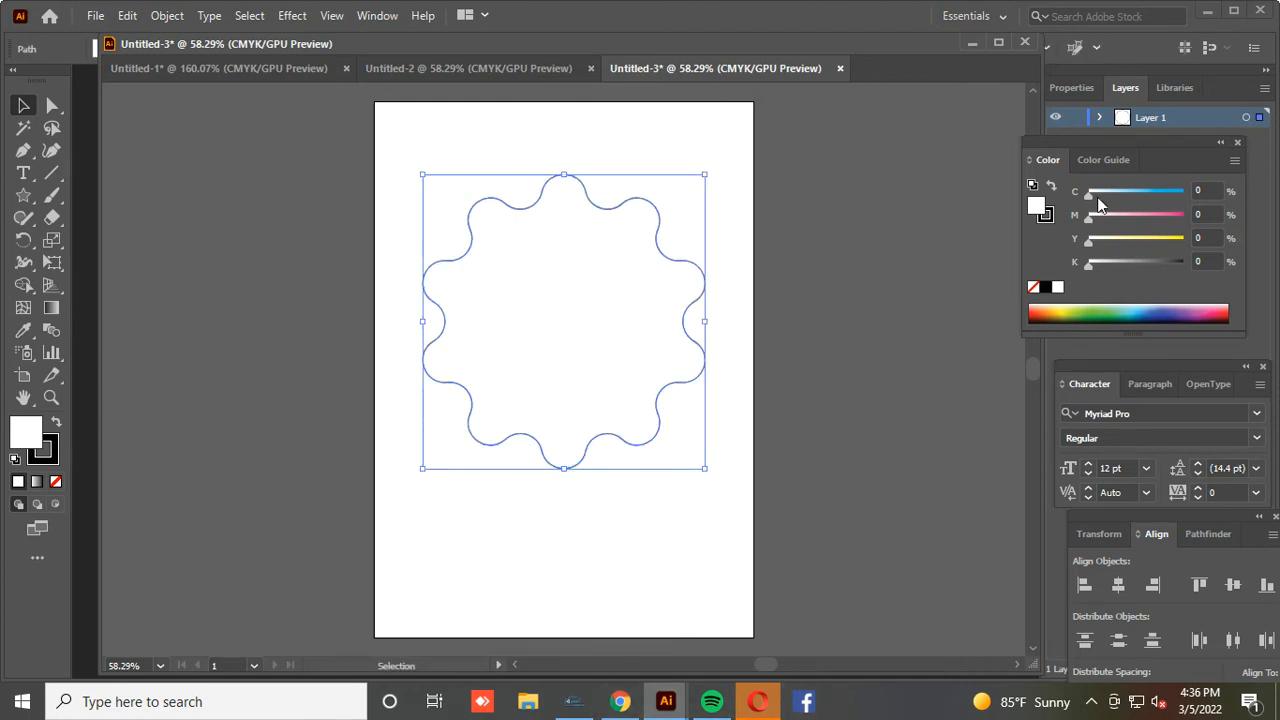
Fill the scalloped shape with bright red, C 0, M 100, Y 100, K 0
{"action": "left_click_drag", "start_coordinate": [1090, 195], "coordinate": [1054, 190]}
{"action": "left_click", "coordinate": [1033, 314]}
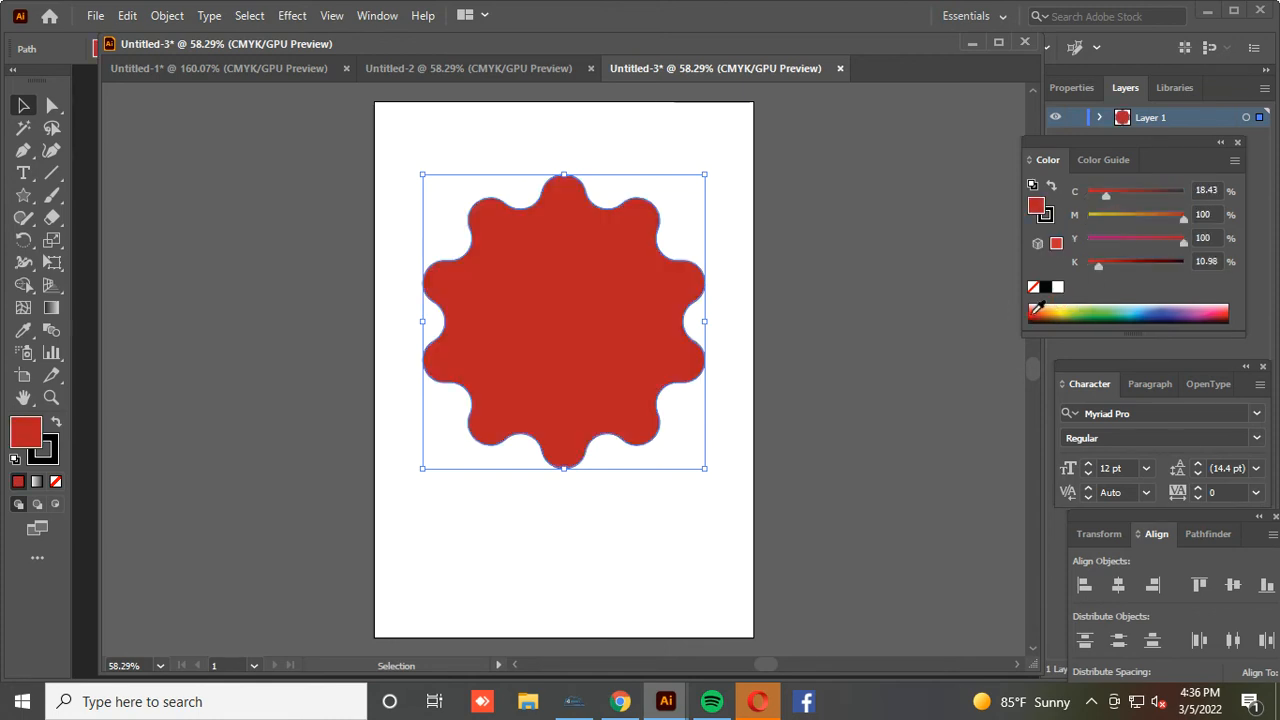
{"action": "left_click_drag", "start_coordinate": [1093, 262], "coordinate": [1068, 264]}
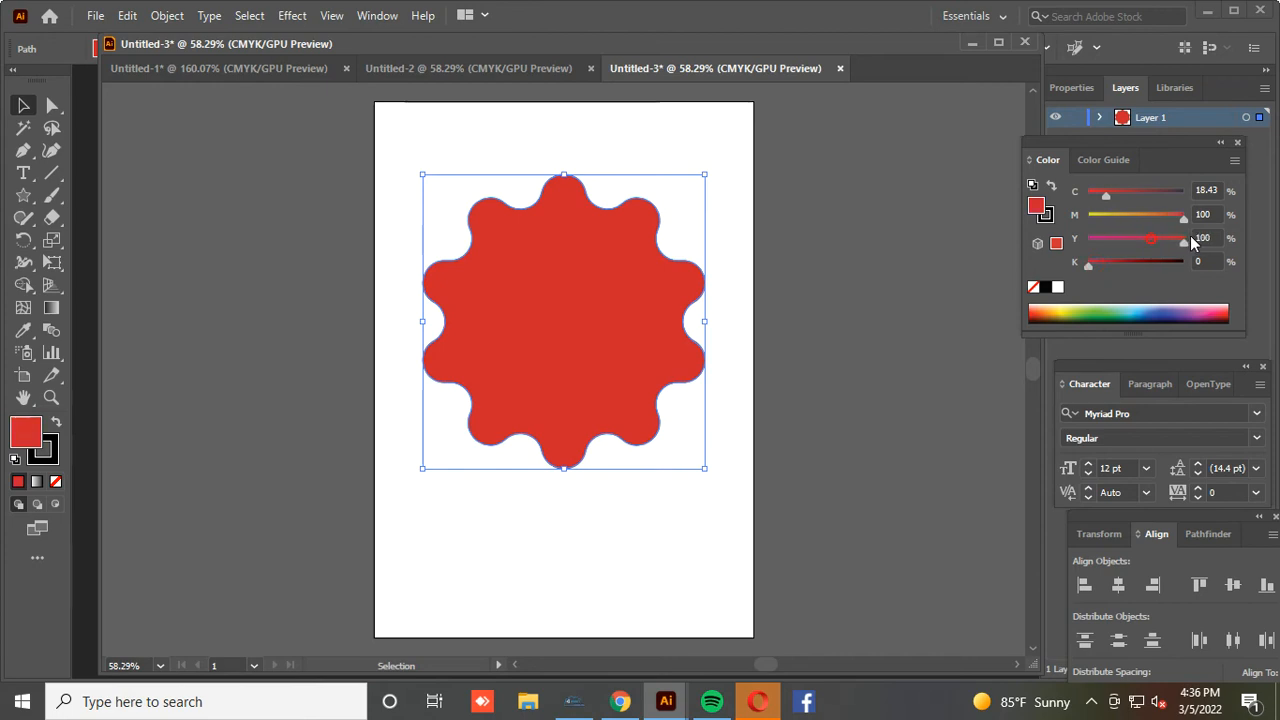
{"action": "left_click_drag", "start_coordinate": [1104, 200], "coordinate": [1086, 196]}
{"action": "left_click", "coordinate": [891, 300]}
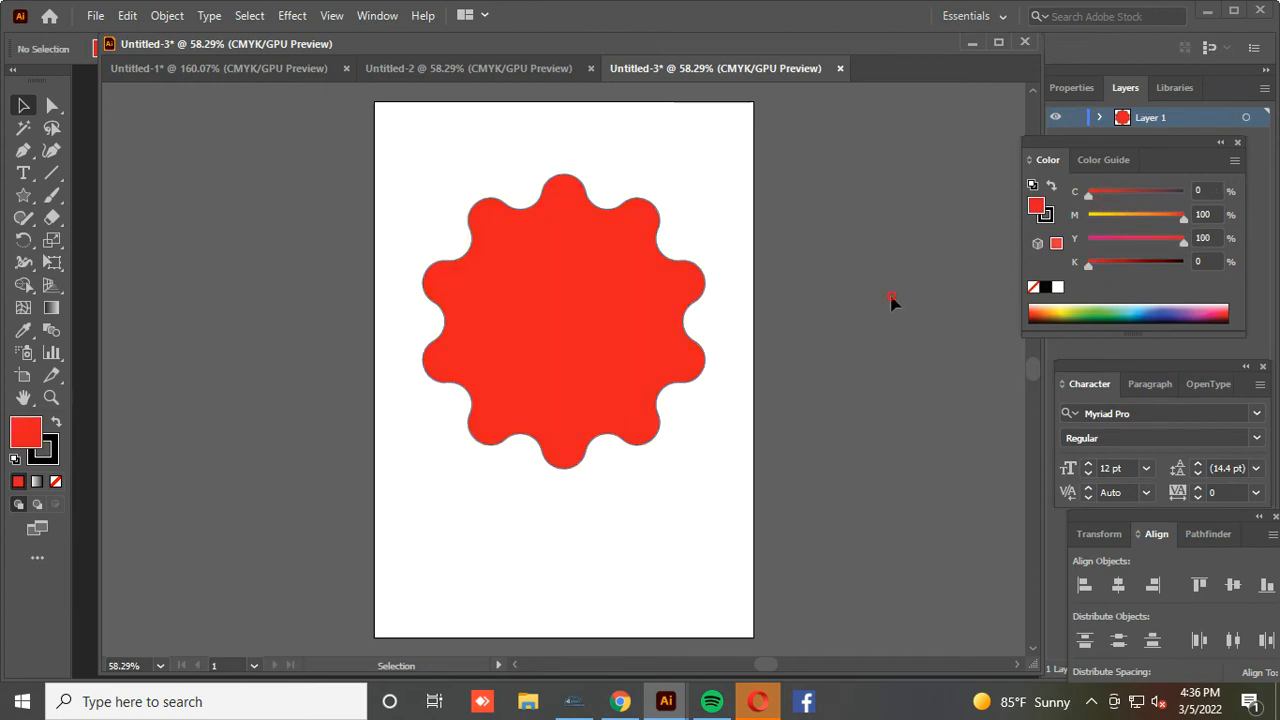
Duplicate the red scalloped shape, scale the copy down slightly and fill it with white
{"action": "left_click", "coordinate": [644, 337]}
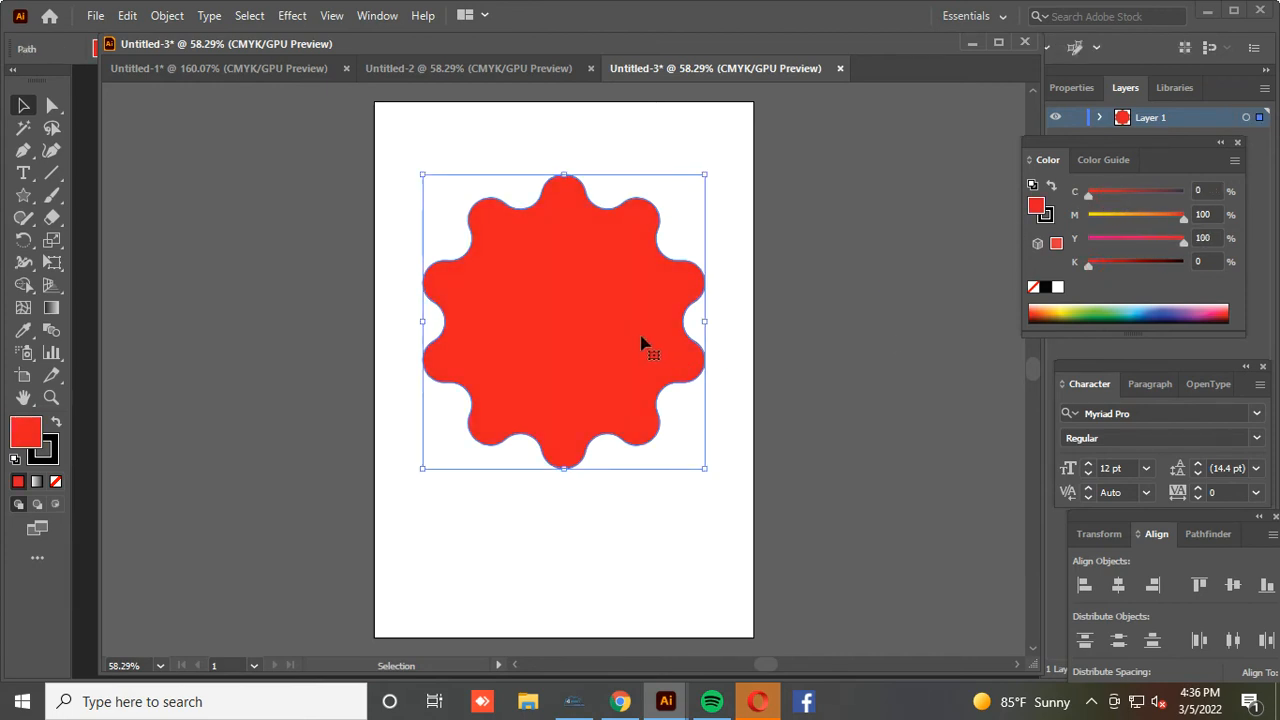
{"action": "left_click_drag", "start_coordinate": [605, 351], "coordinate": [619, 368]}
{"action": "left_click_drag", "start_coordinate": [717, 486], "coordinate": [701, 466]}
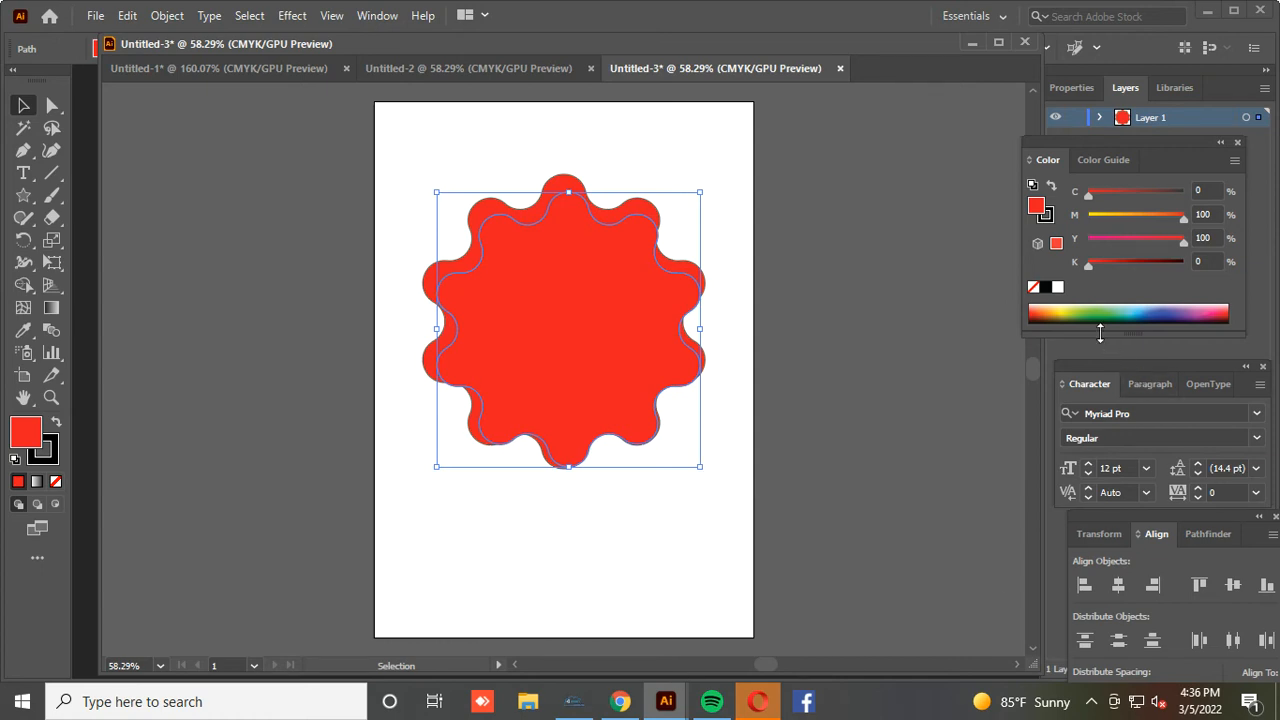
{"action": "left_click", "coordinate": [1058, 289]}
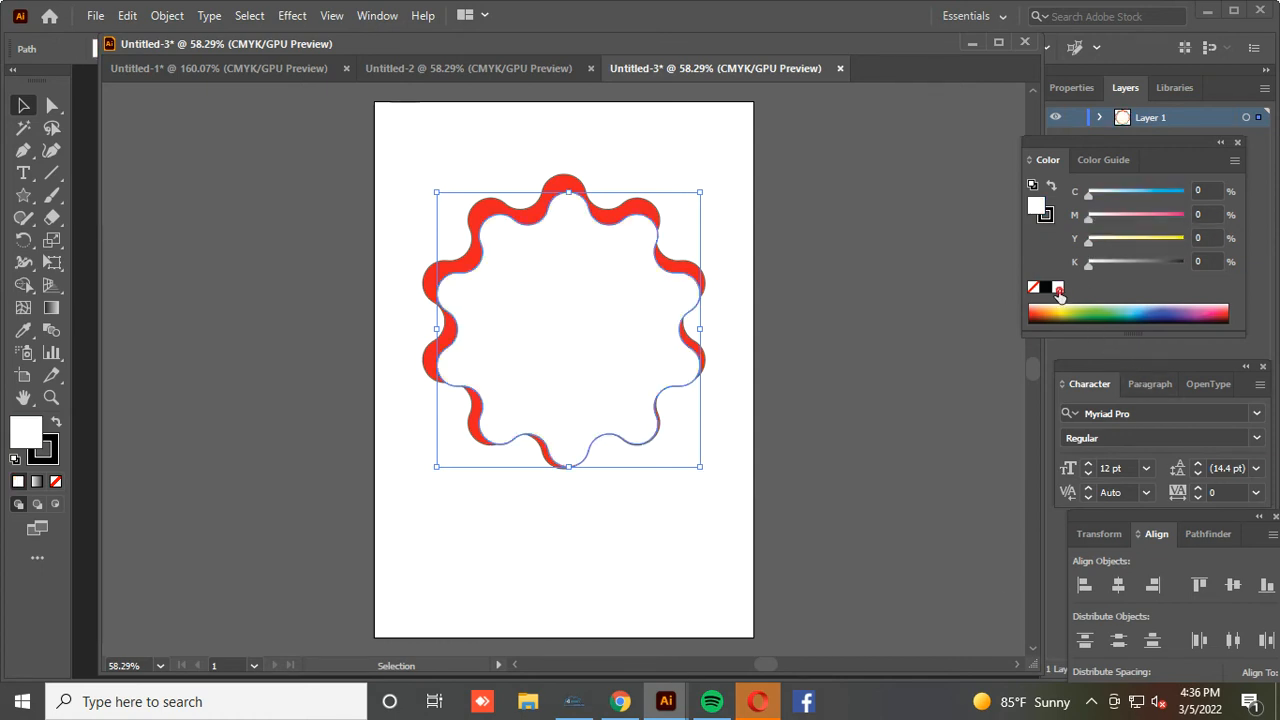
Centre the white scalloped copy on the artboard horizontally and vertically
{"action": "left_click", "coordinate": [1222, 588]}
{"action": "left_click", "coordinate": [904, 540]}
{"action": "left_click", "coordinate": [657, 390]}
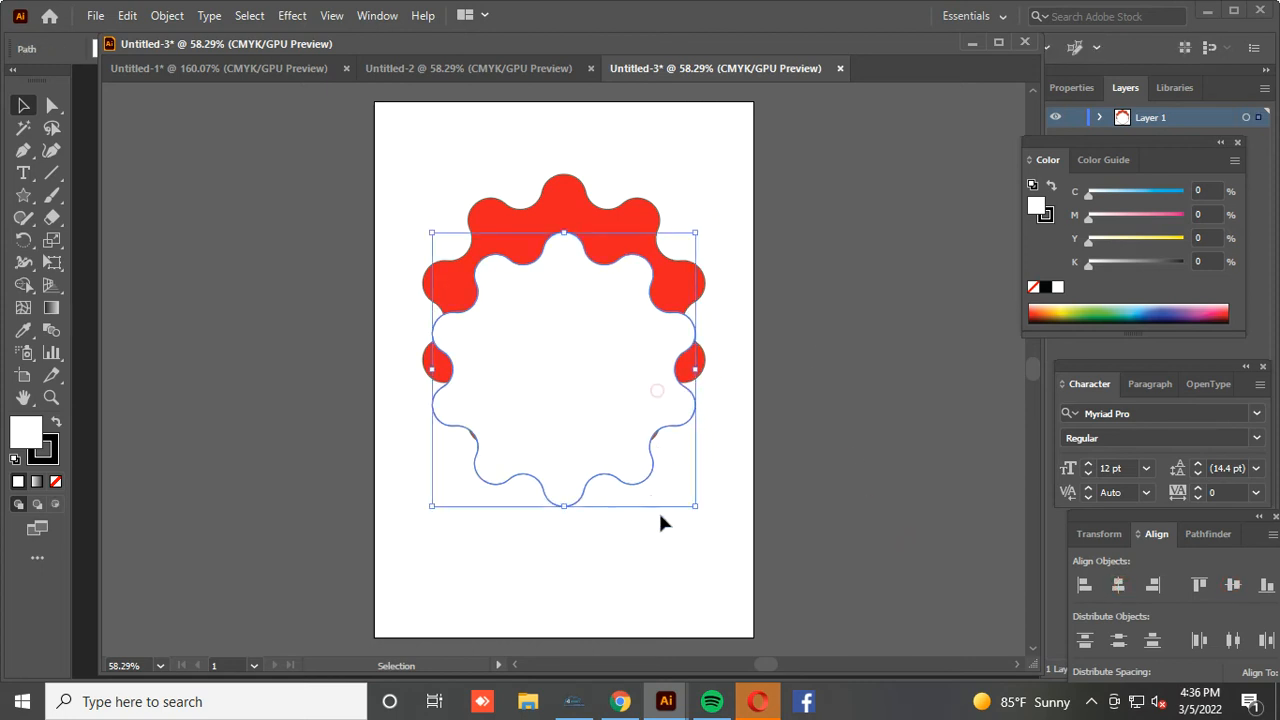
Duplicate the white scalloped shape and scale the new copy down to form a third, inner layer
{"action": "left_click", "coordinate": [620, 460], "text": "shift"}
{"action": "left_click", "coordinate": [620, 443]}
{"action": "left_click_drag", "start_coordinate": [606, 414], "coordinate": [626, 429]}
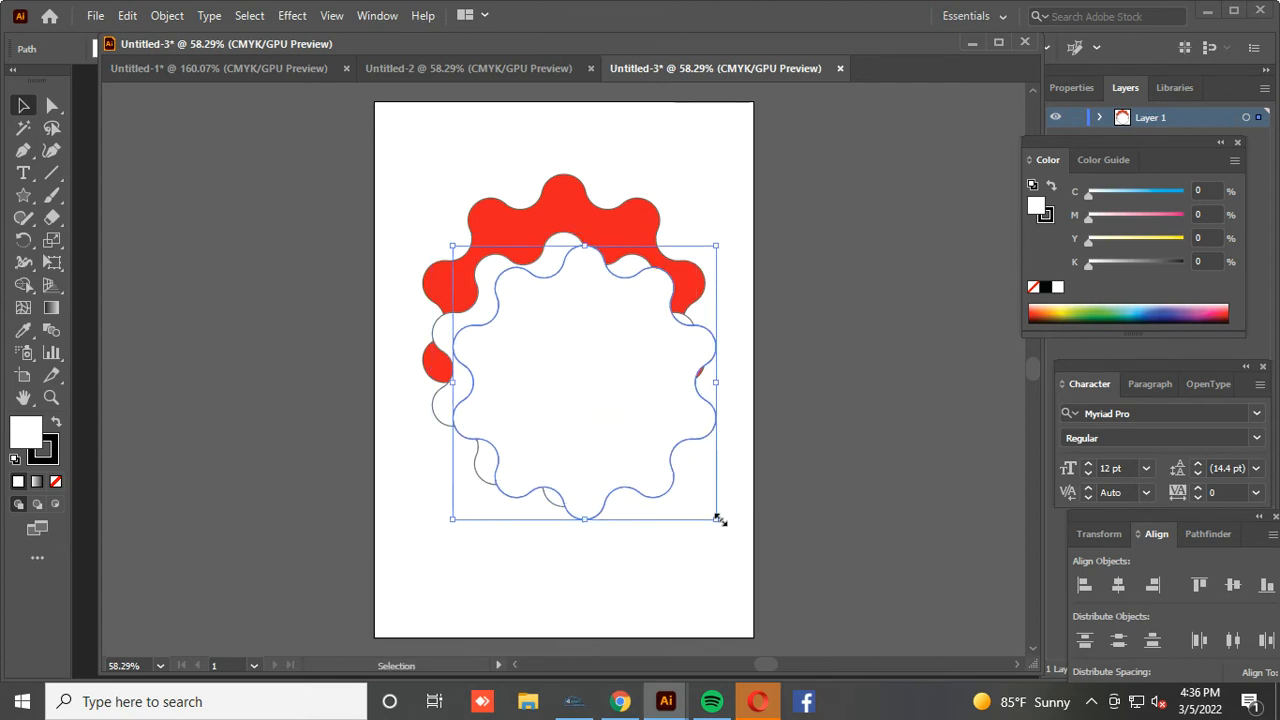
{"action": "left_click_drag", "start_coordinate": [716, 519], "coordinate": [508, 166]}
Align the centres of all three scalloped shapes vertically and horizontally
{"action": "left_click", "coordinate": [1232, 586]}
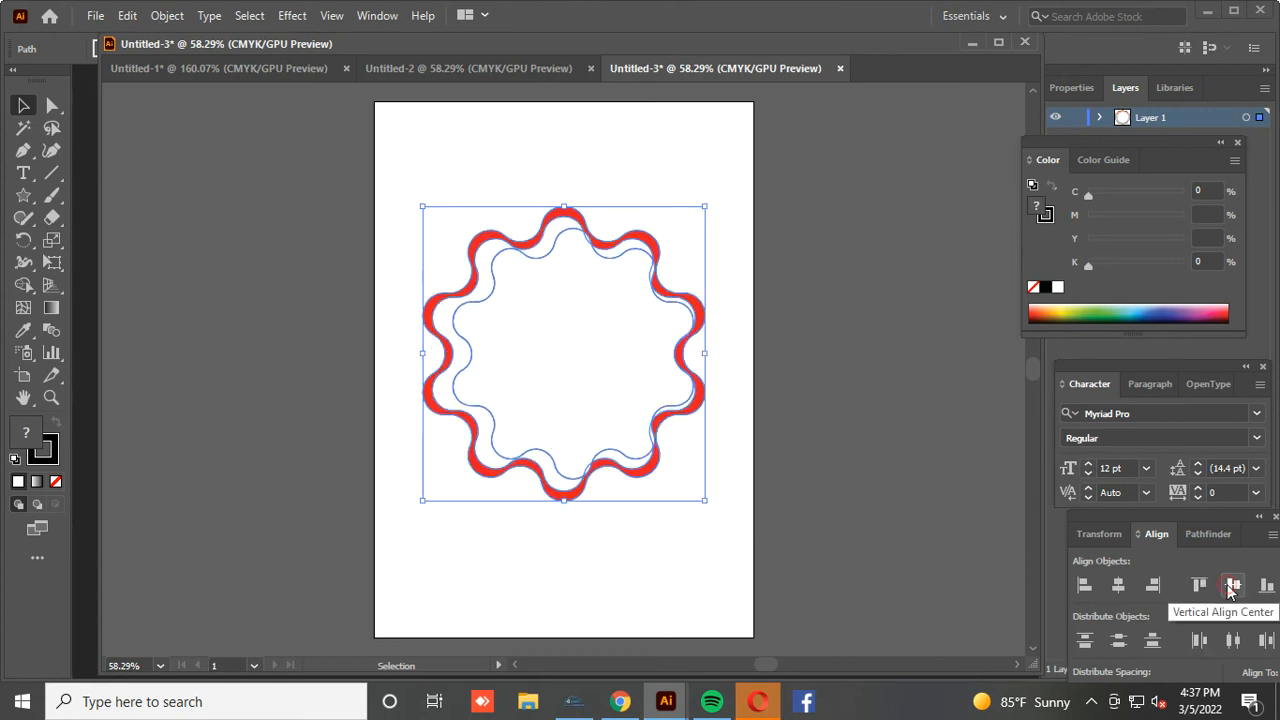
{"action": "left_click", "coordinate": [1119, 586]}
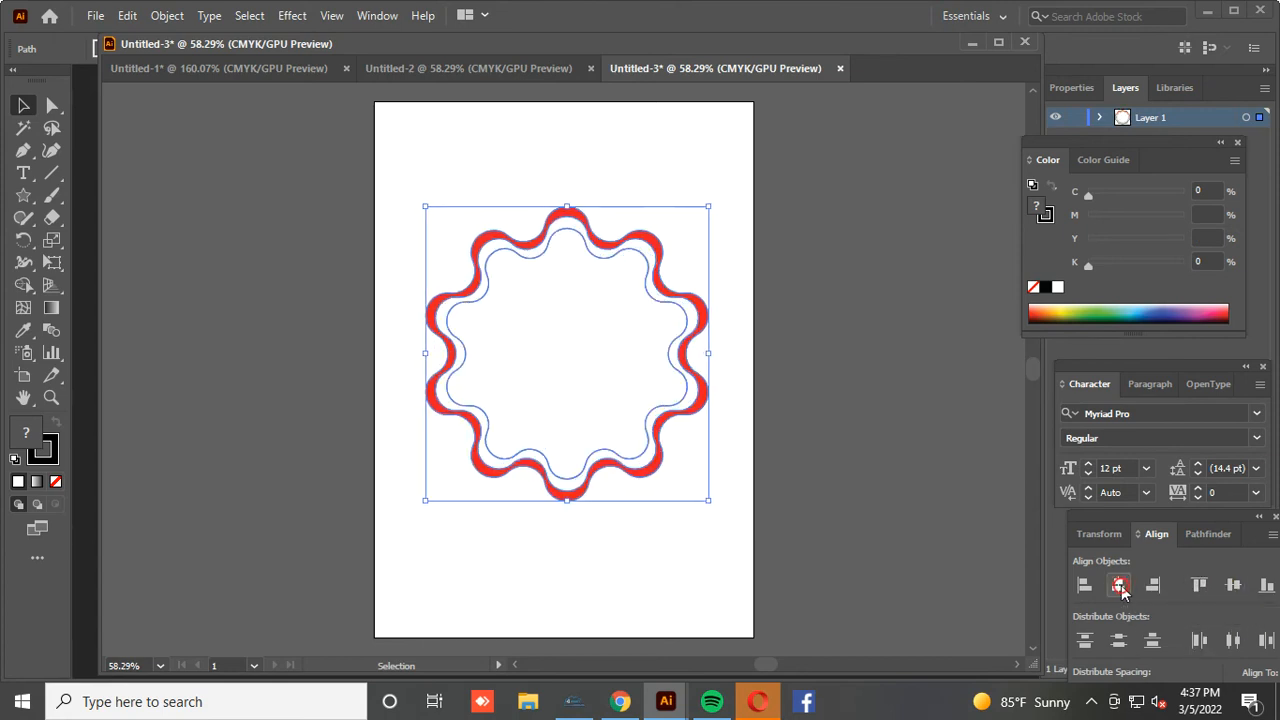
{"action": "left_click", "coordinate": [895, 522]}
Give the innermost scalloped shape a yellow fill (C 4.31, Y 87.45) and a red stroke (C 12.55, M 98.82, Y 100, K 3.14)
{"action": "left_click", "coordinate": [636, 376]}
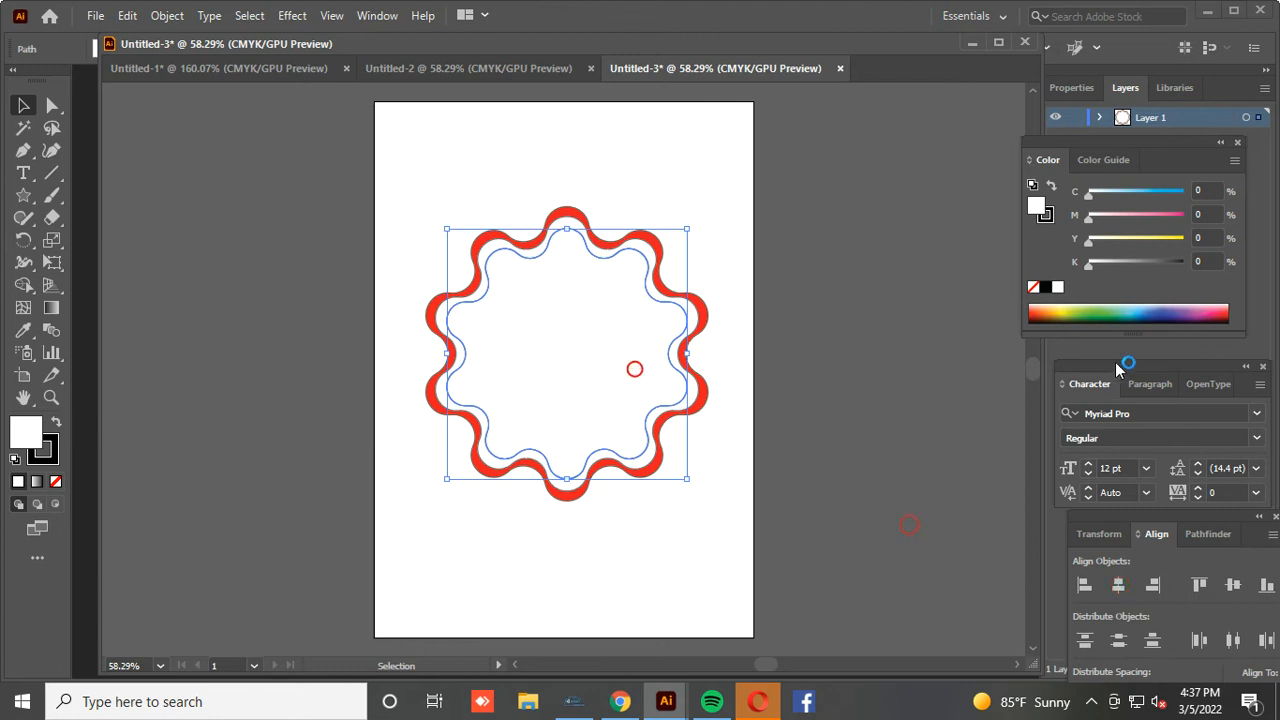
{"action": "left_click", "coordinate": [1076, 314]}
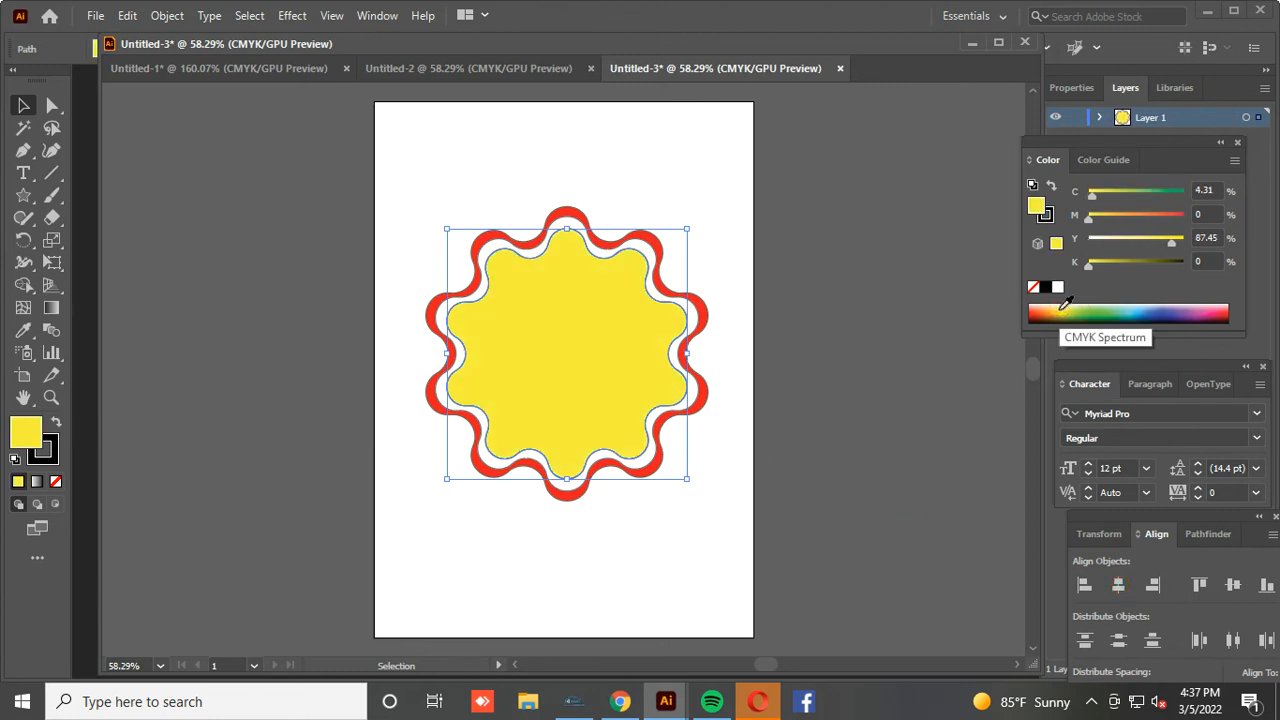
{"action": "left_click", "coordinate": [39, 452]}
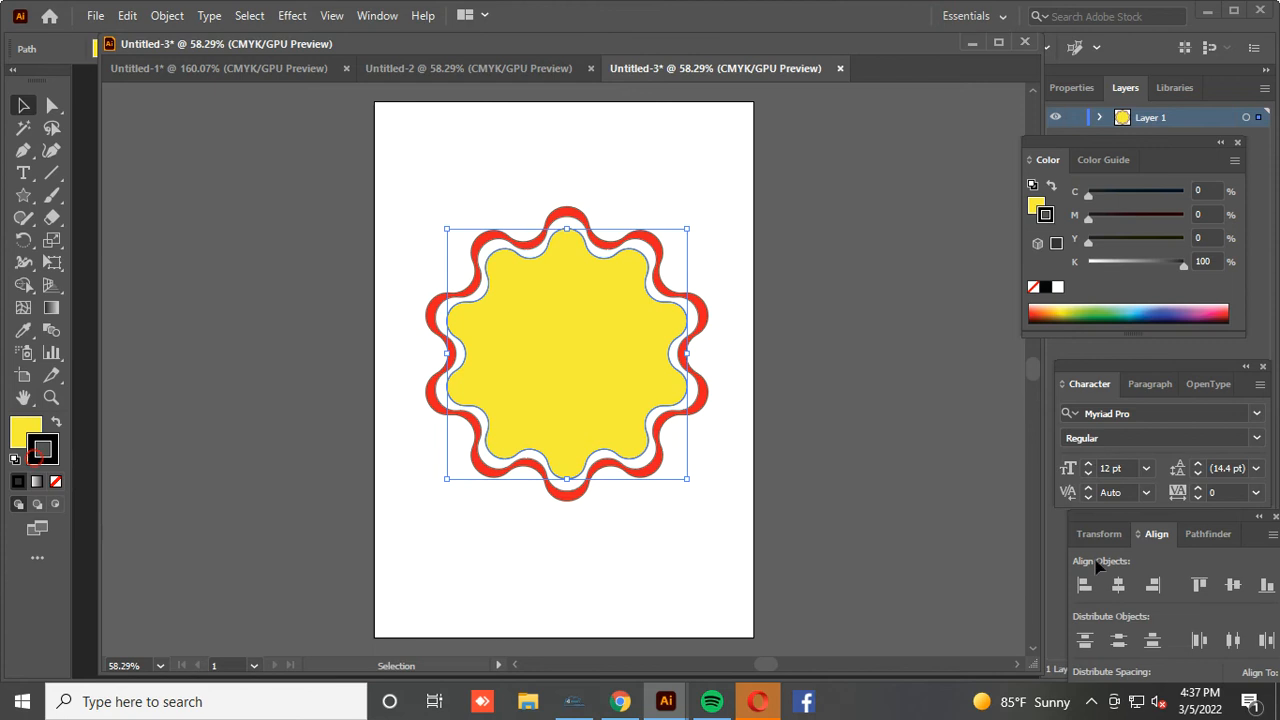
{"action": "left_click", "coordinate": [1036, 309]}
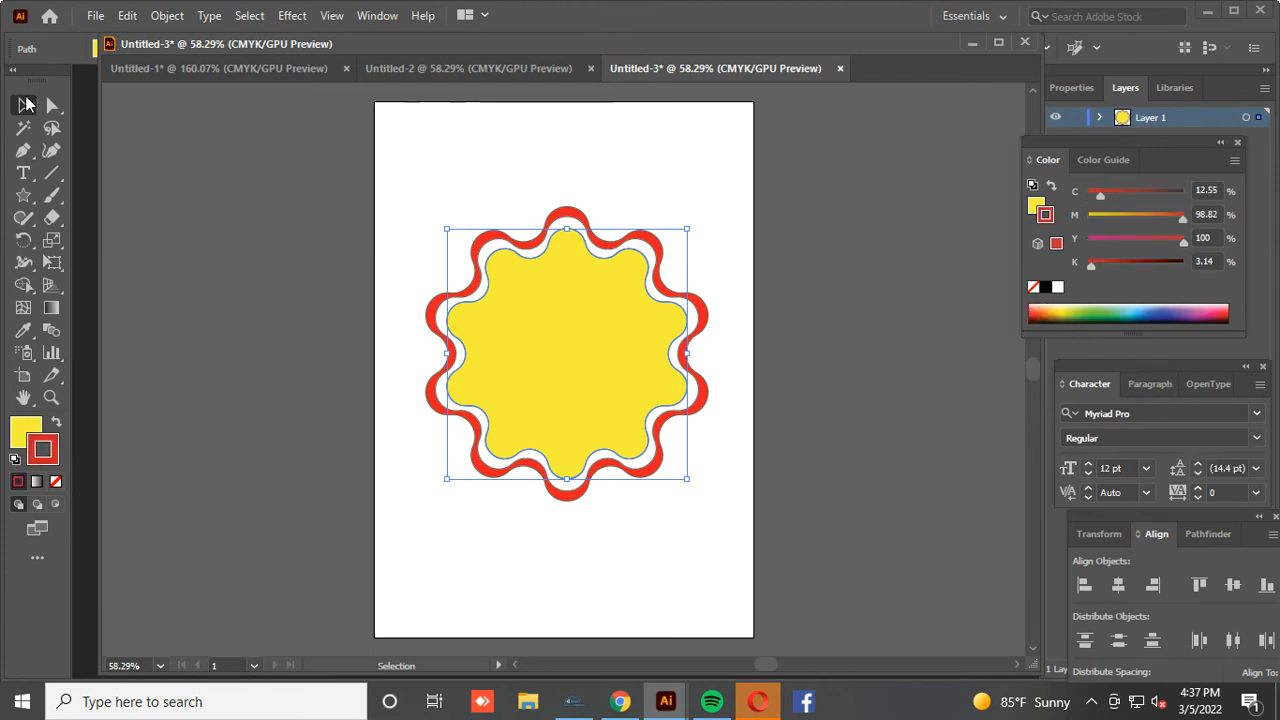
{"action": "left_click", "coordinate": [136, 133]}
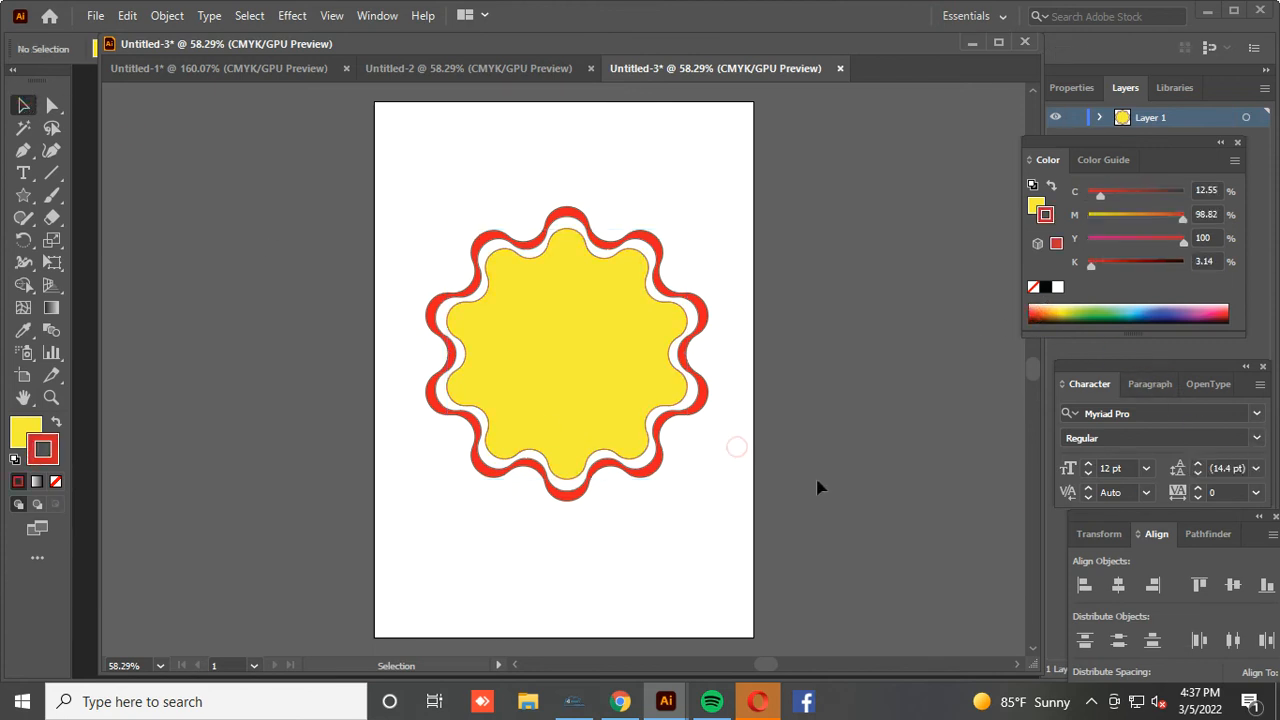
Scale the yellow scalloped shape down so a wider white band separates it from the red outline
{"action": "left_click", "coordinate": [609, 335]}
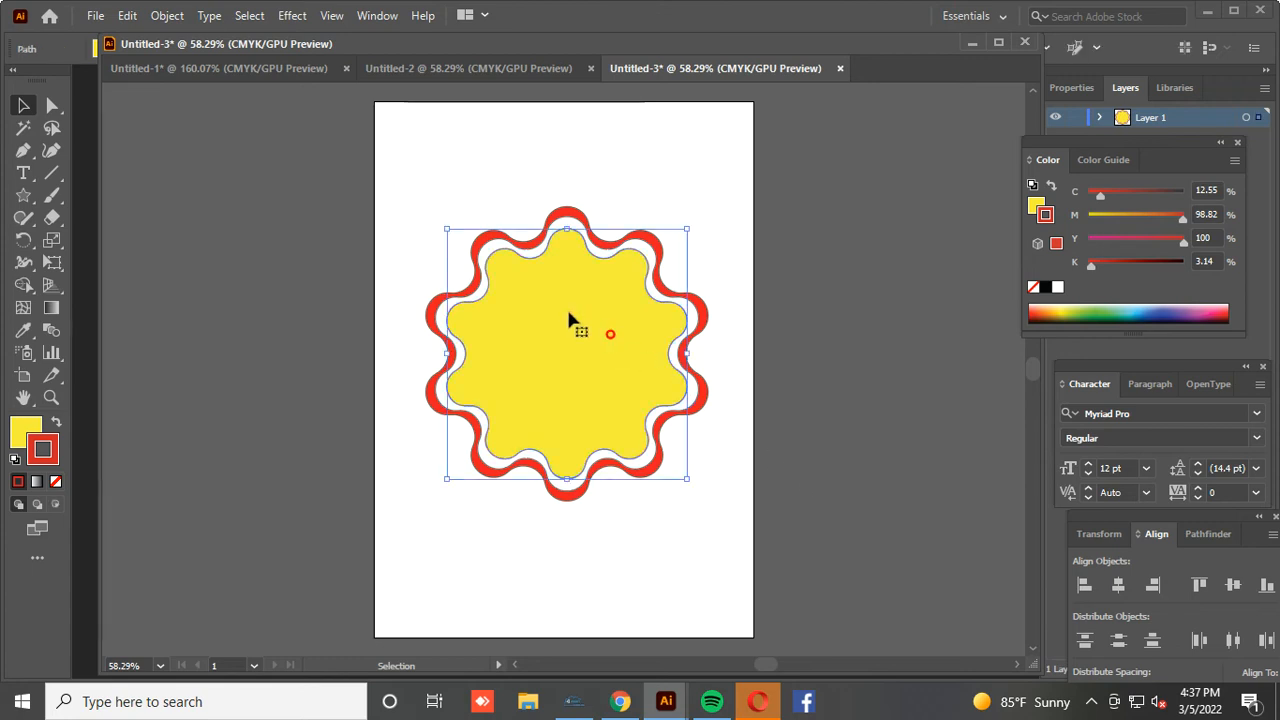
{"action": "left_click", "coordinate": [486, 252], "text": "shift"}
{"action": "left_click_drag", "start_coordinate": [698, 493], "coordinate": [689, 480]}
{"action": "left_click", "coordinate": [704, 491]}
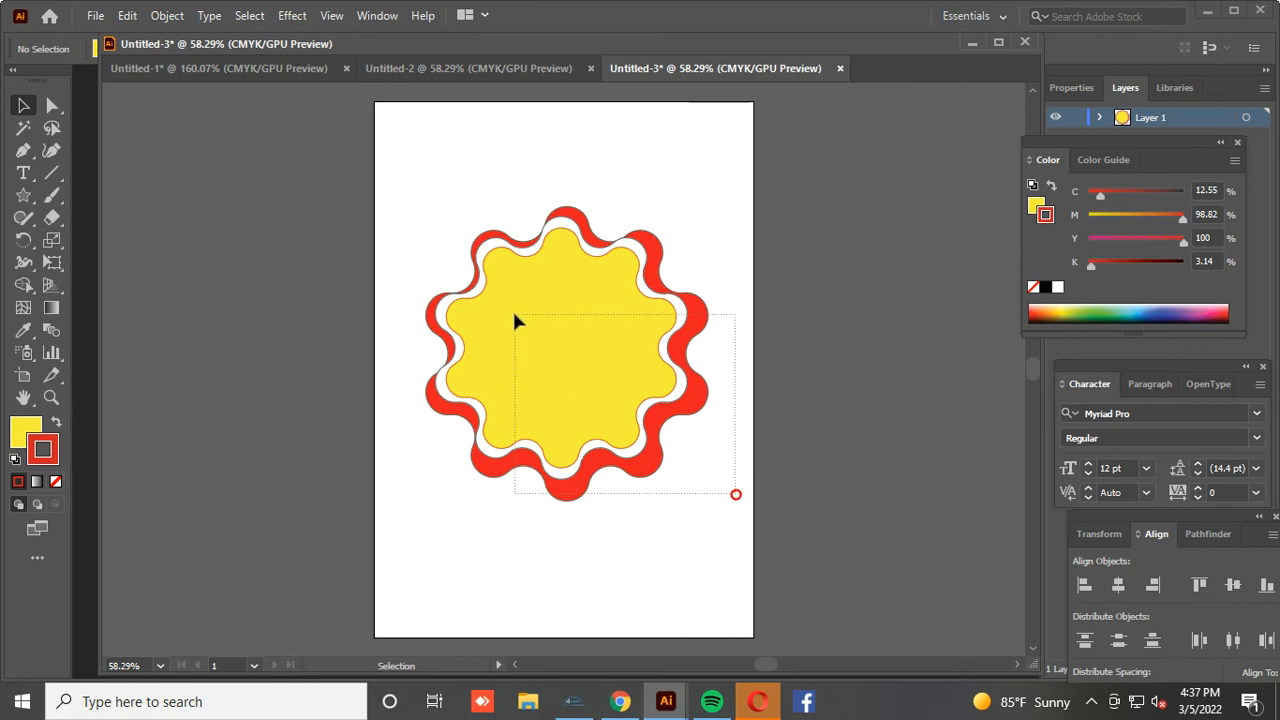
{"action": "left_click", "coordinate": [602, 390]}
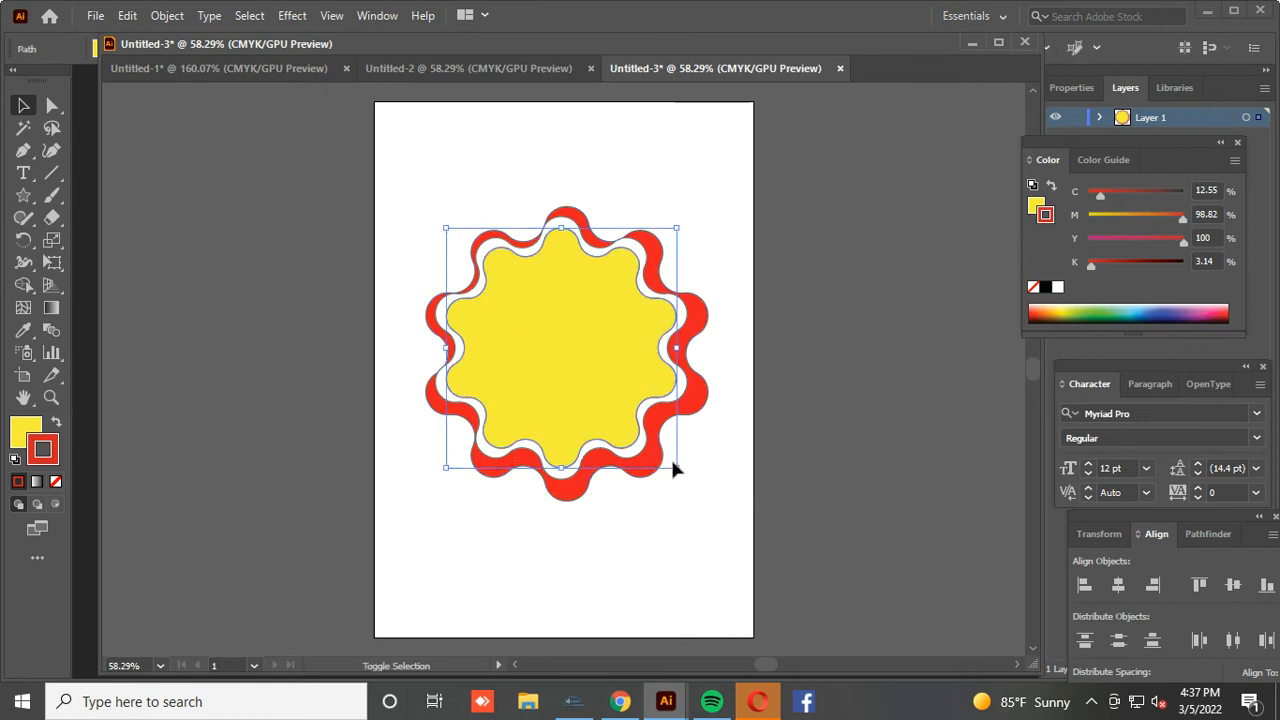
{"action": "left_click_drag", "start_coordinate": [676, 466], "coordinate": [662, 454]}
{"action": "left_click", "coordinate": [734, 487]}
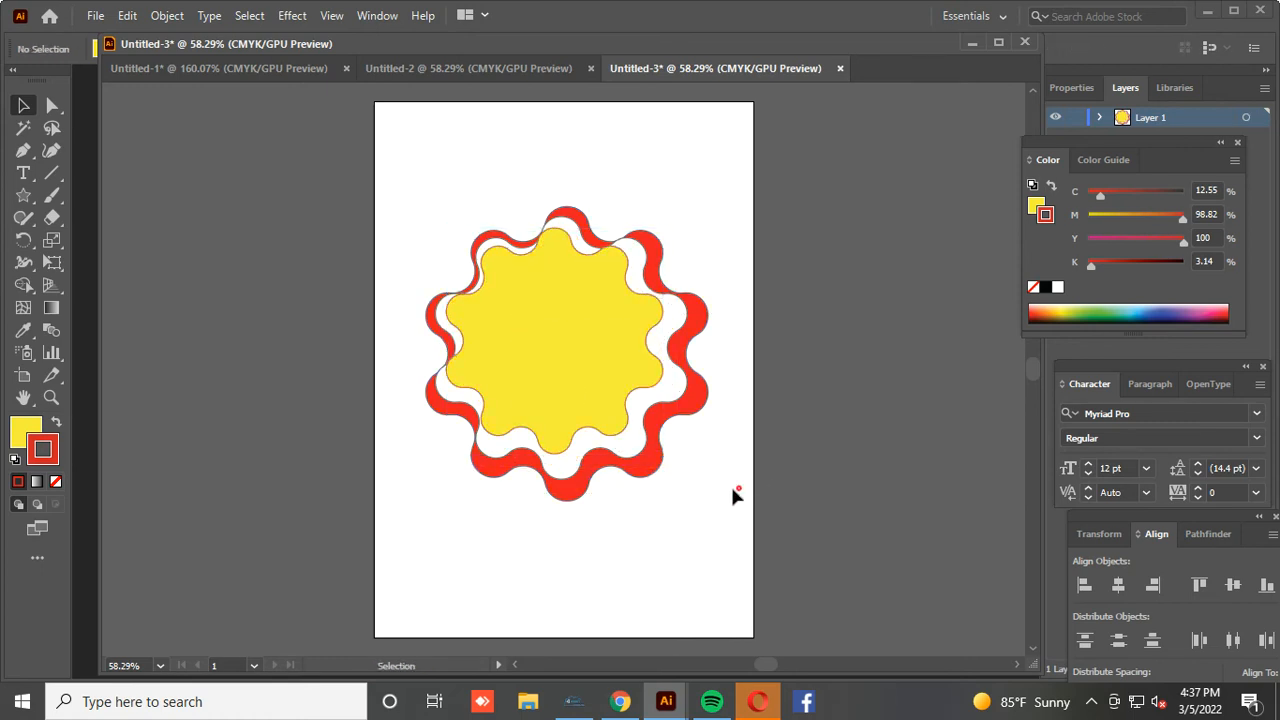
Centre the yellow, white and red scalloped shapes on one another horizontally and vertically
{"action": "left_click_drag", "start_coordinate": [727, 479], "coordinate": [603, 395]}
{"action": "left_click", "coordinate": [1119, 585]}
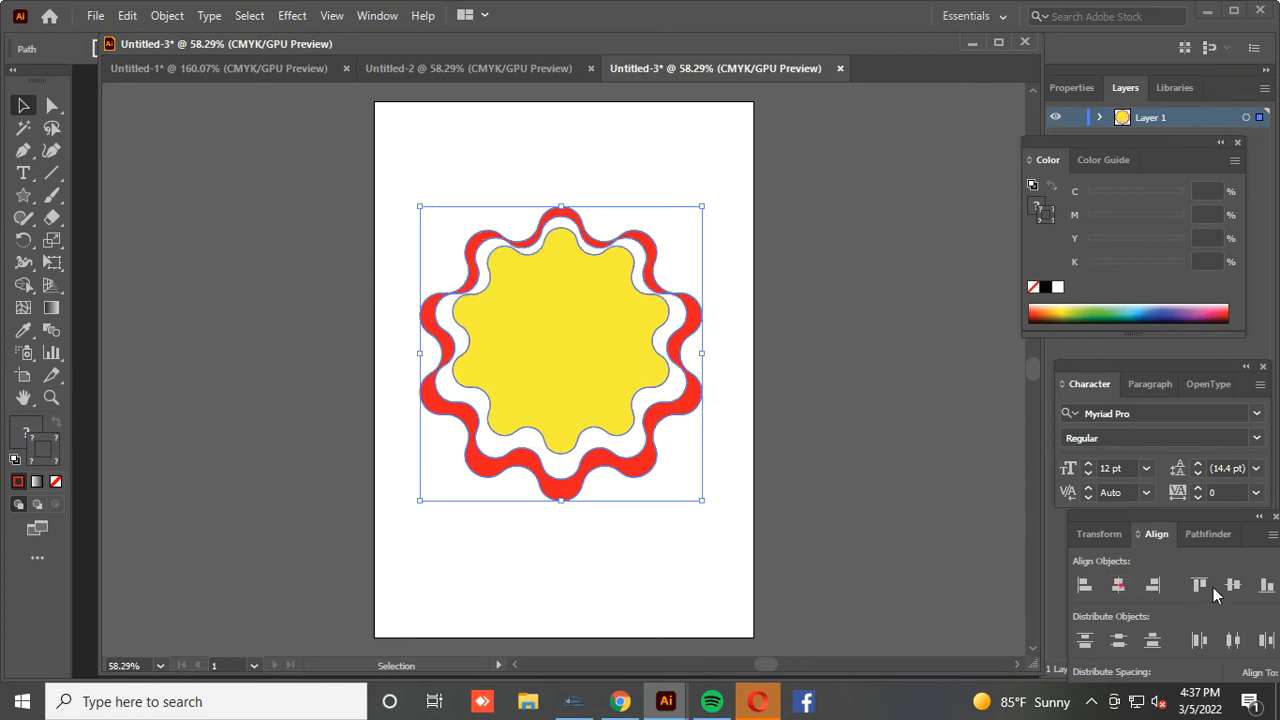
{"action": "left_click", "coordinate": [1237, 587]}
{"action": "left_click", "coordinate": [962, 485]}
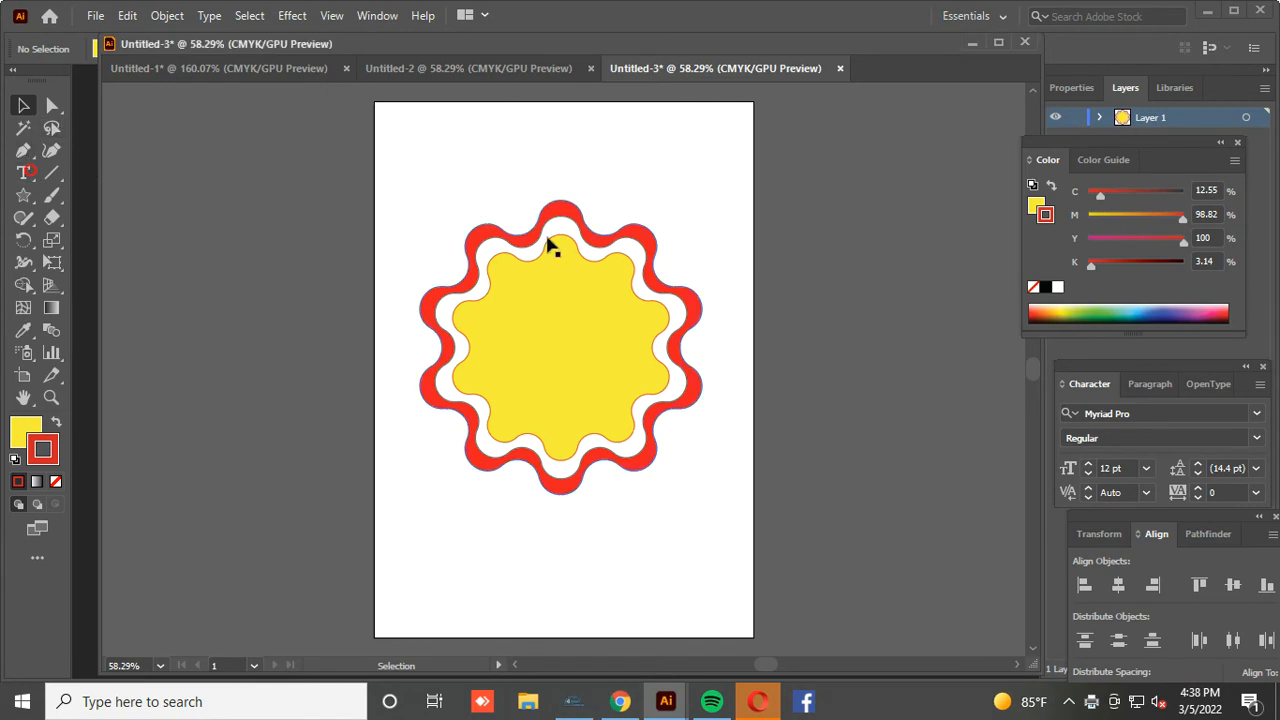
Add the two-line text "cHUPA CHUPS" above the flower shape
{"action": "key", "text": "t"}
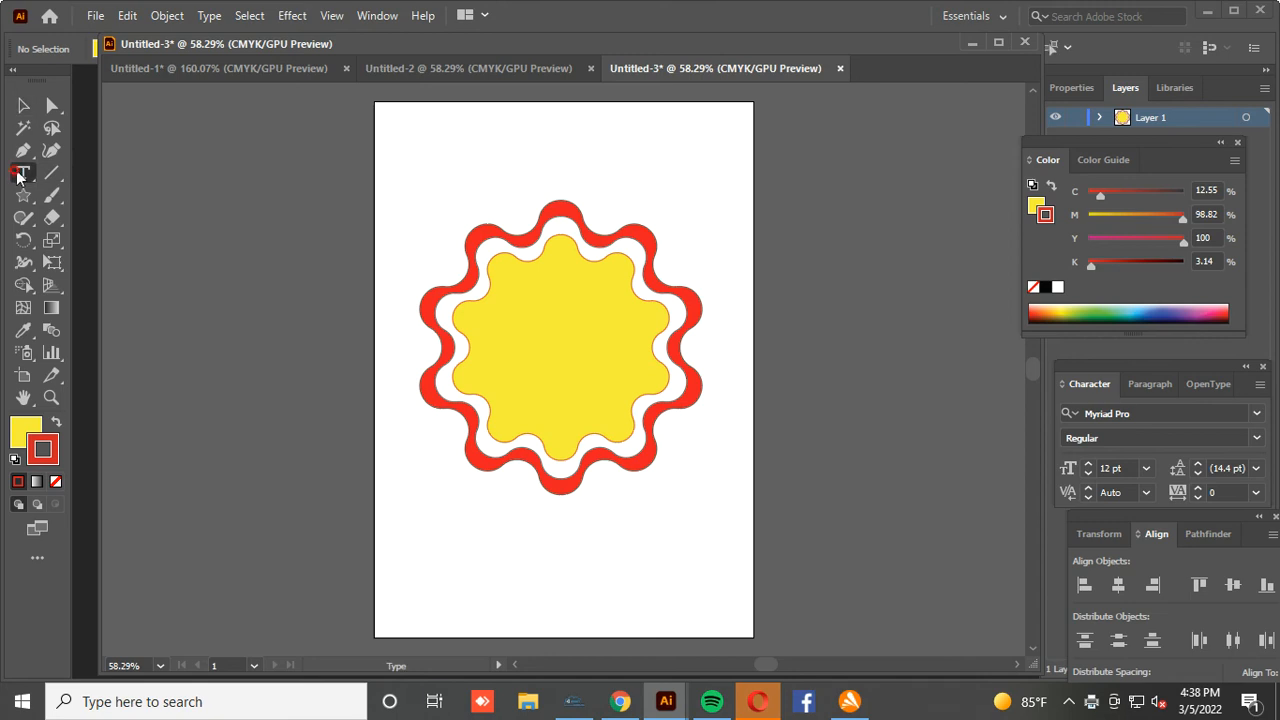
{"action": "left_click", "coordinate": [520, 161]}
{"action": "key", "text": "BackSpace"}
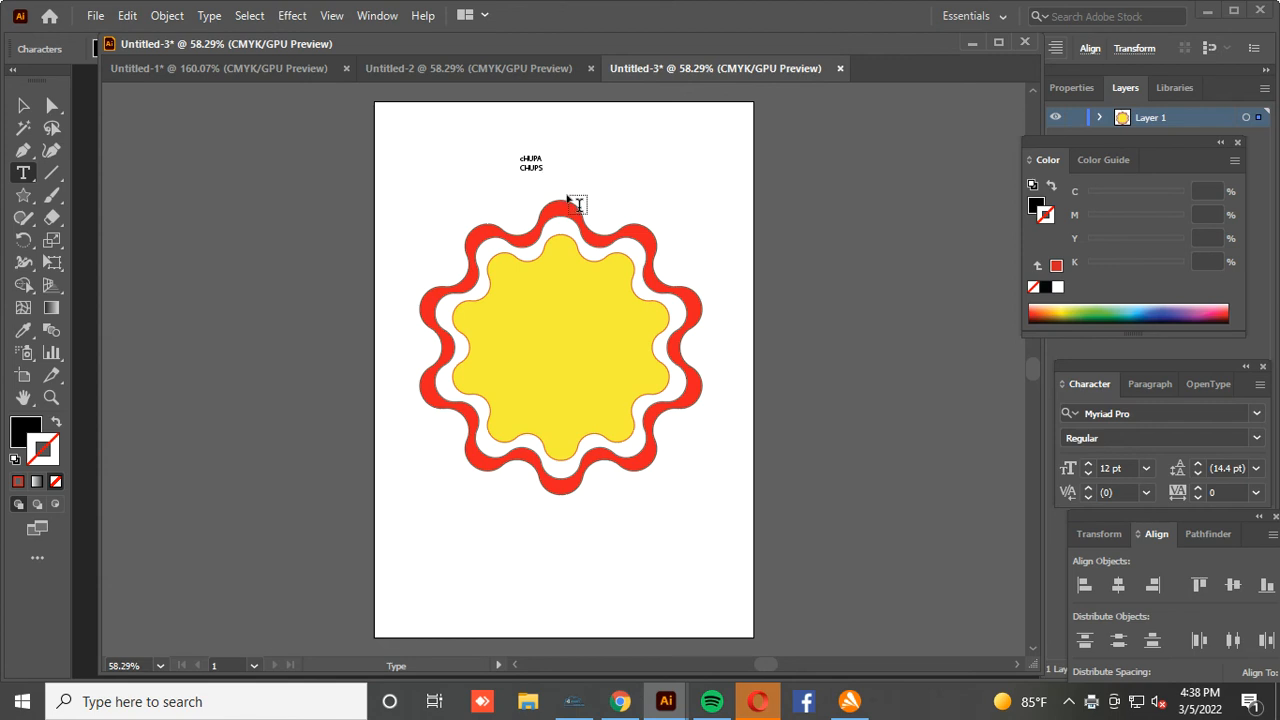
Retype the two-line text above the flower as "Chupa" and "Chups" and enlarge it to about 142 pt
{"action": "left_click_drag", "start_coordinate": [543, 169], "coordinate": [520, 168]}
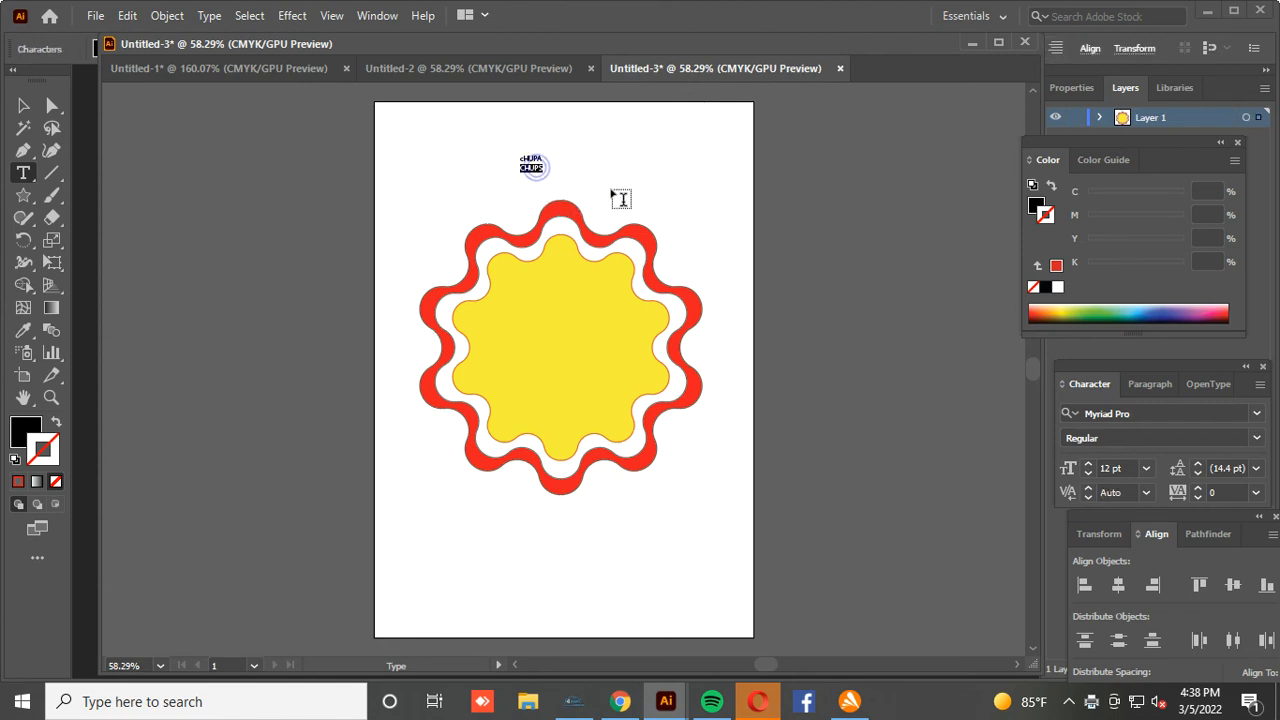
{"action": "key", "text": "BackSpace"}
{"action": "key", "text": "BackSpace"}
{"action": "key", "text": "Return"}
{"action": "type", "text": "Chup"}
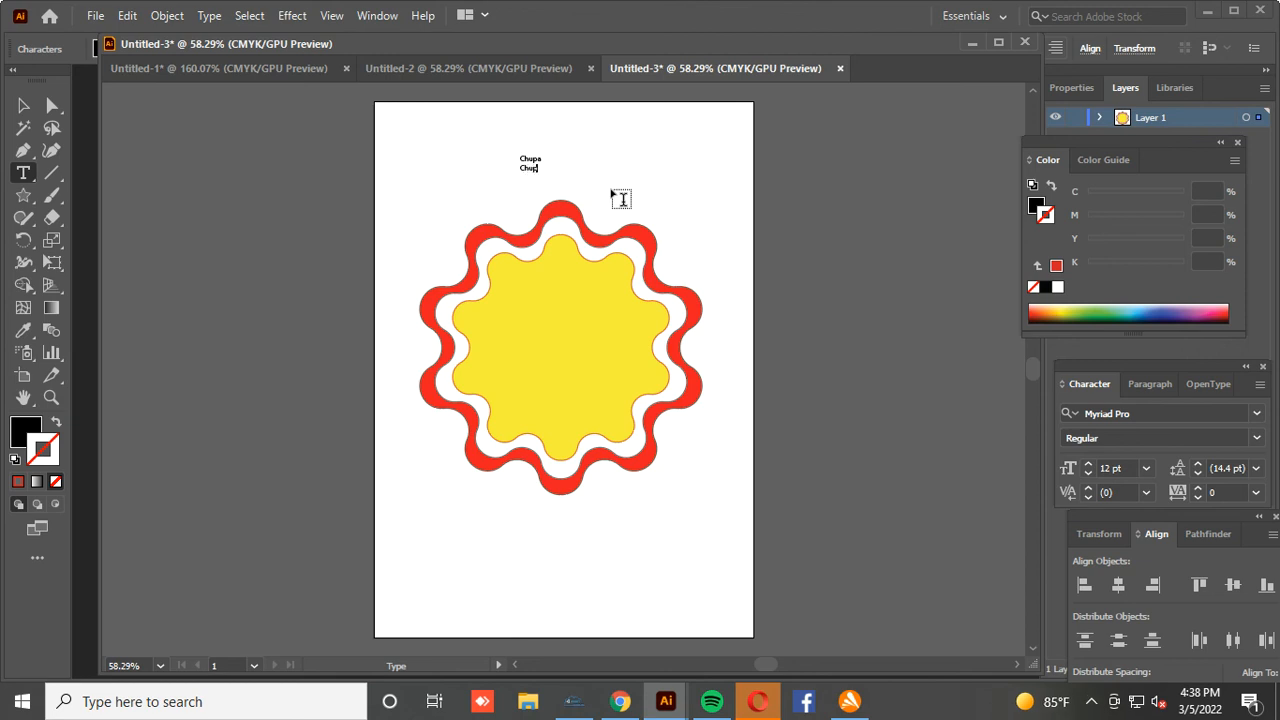
{"action": "type", "text": "a"}
{"action": "left_click", "coordinate": [23, 105]}
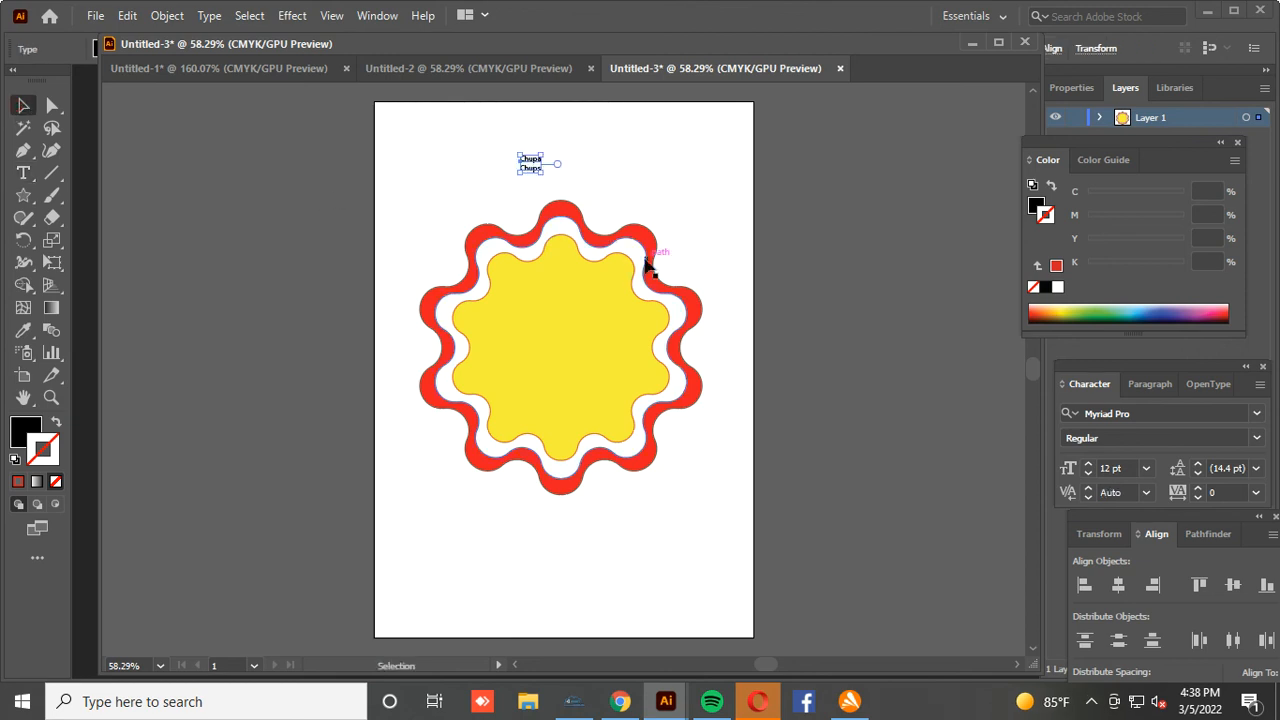
{"action": "left_click_drag", "start_coordinate": [541, 175], "coordinate": [768, 362]}
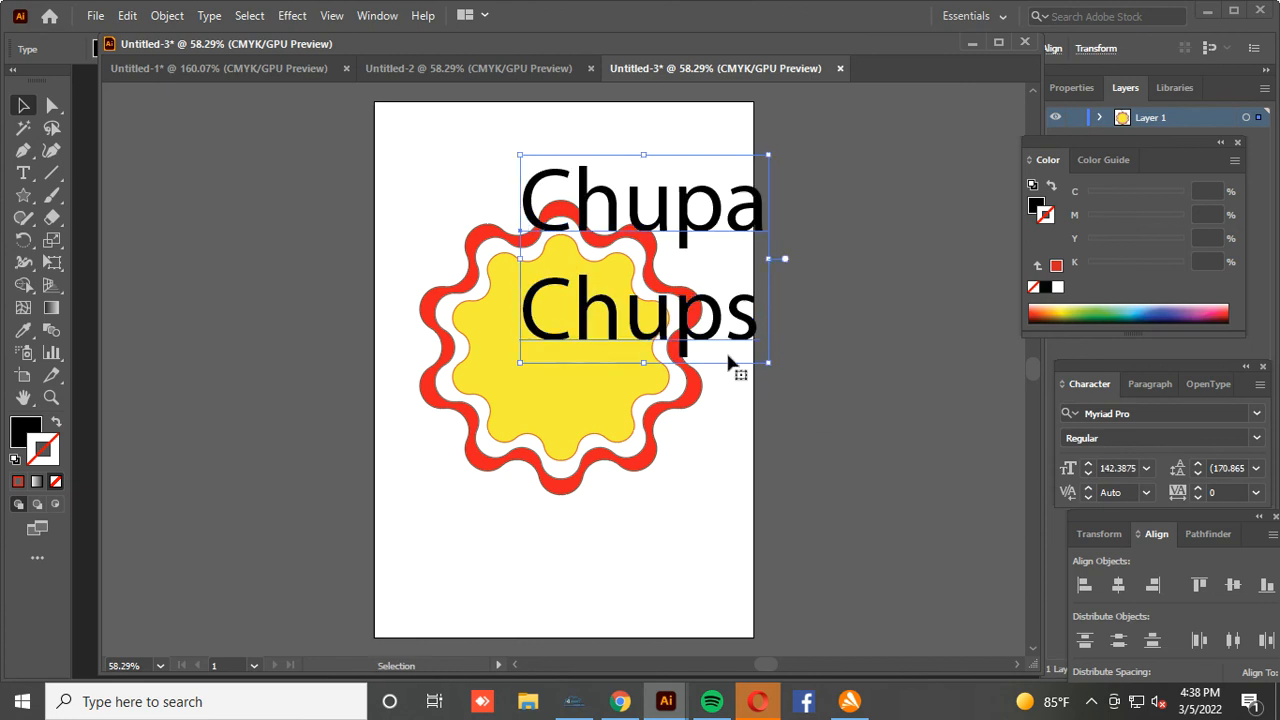
Change the font of the "Chupa Chups" text to Script MT Bold
{"action": "left_click", "coordinate": [1136, 414]}
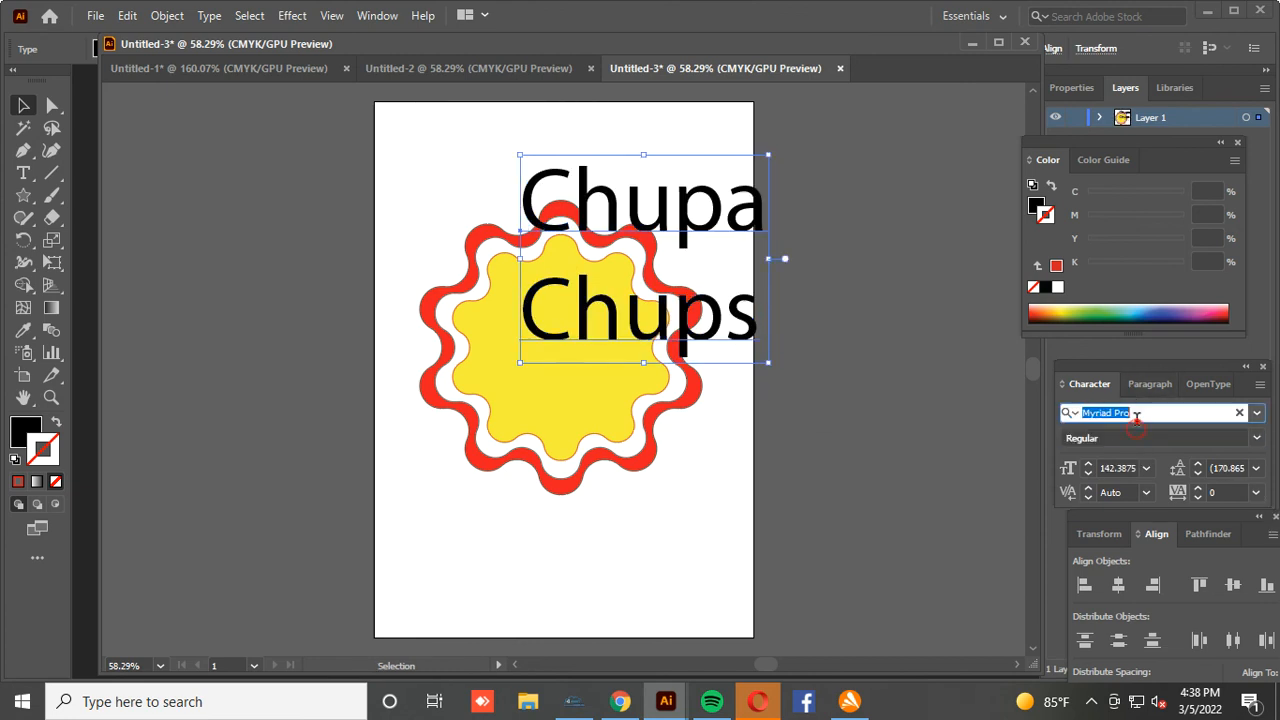
{"action": "key", "text": "Down"}
{"action": "key", "text": "Down"}
{"action": "key", "text": "Down"}
{"action": "key", "text": "Down"}
{"action": "key", "text": "Down"}
{"action": "key", "text": "Down"}
{"action": "key", "text": "Down"}
{"action": "key", "text": "Down"}
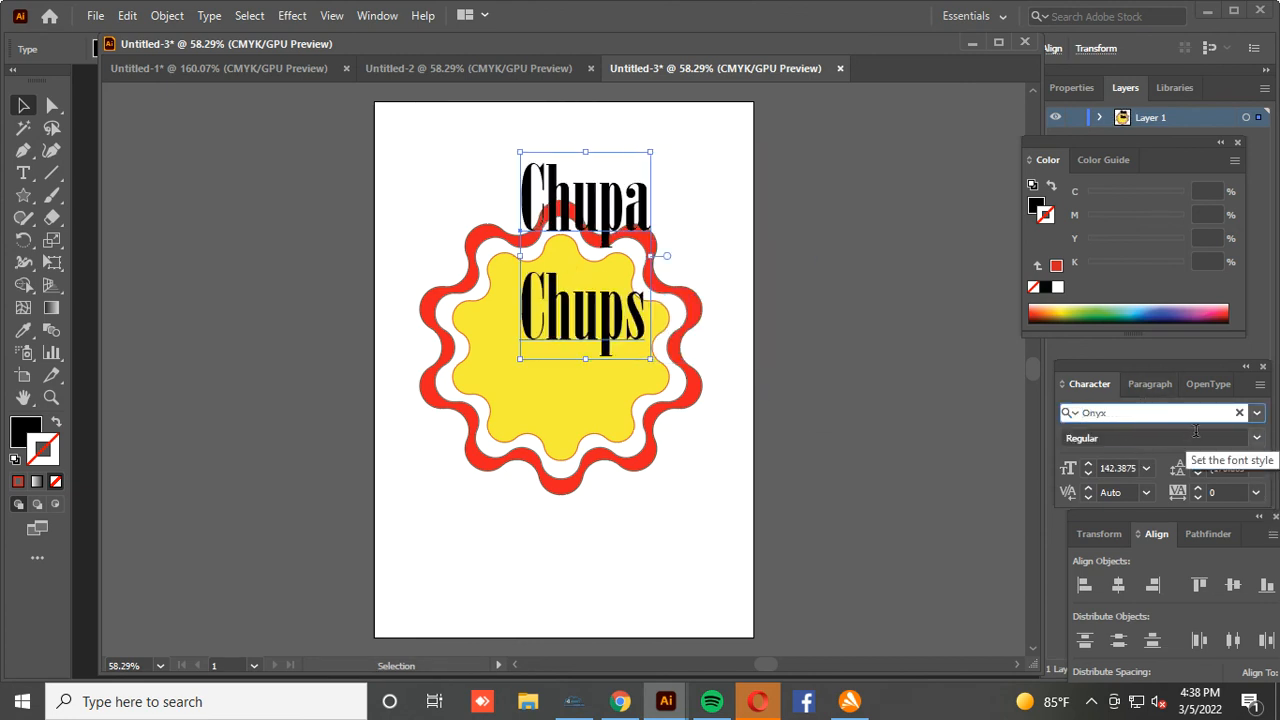
{"action": "key", "text": "Down"}
{"action": "key", "text": "Down"}
{"action": "key", "text": "Down"}
{"action": "key", "text": "Down"}
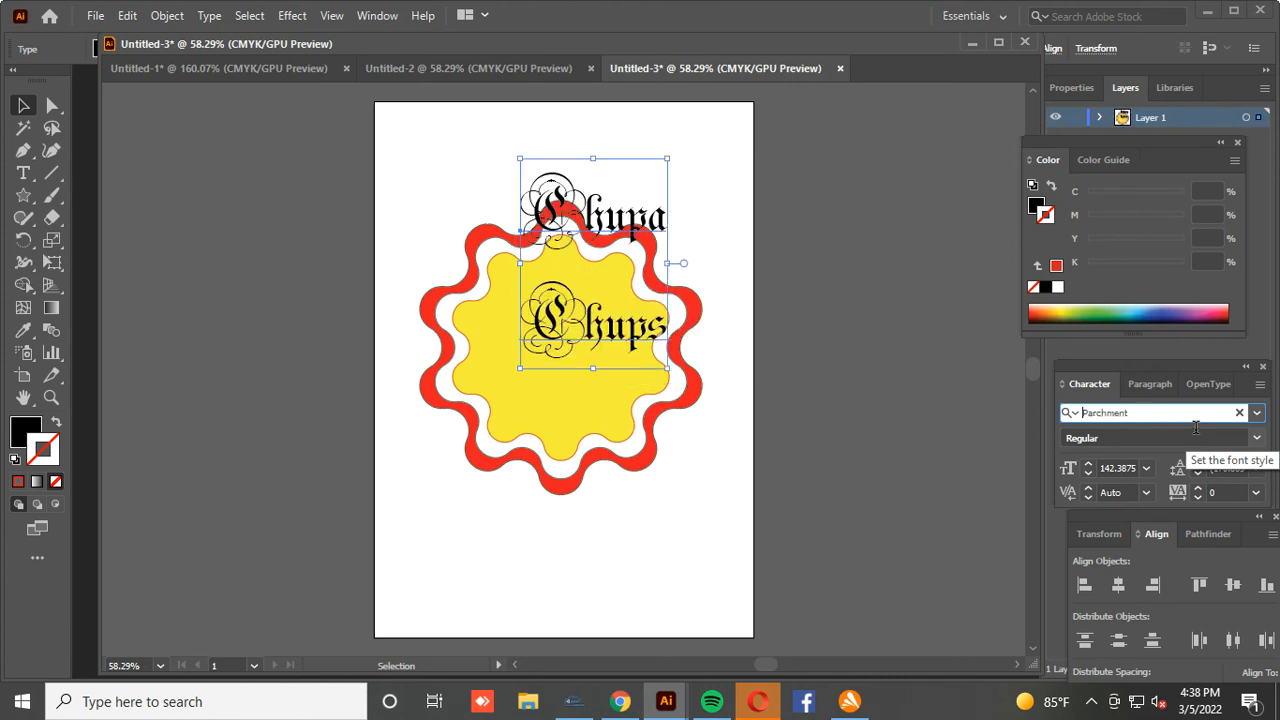
{"action": "key", "text": "Down"}
{"action": "key", "text": "Down"}
{"action": "key", "text": "Down"}
{"action": "key", "text": "Down"}
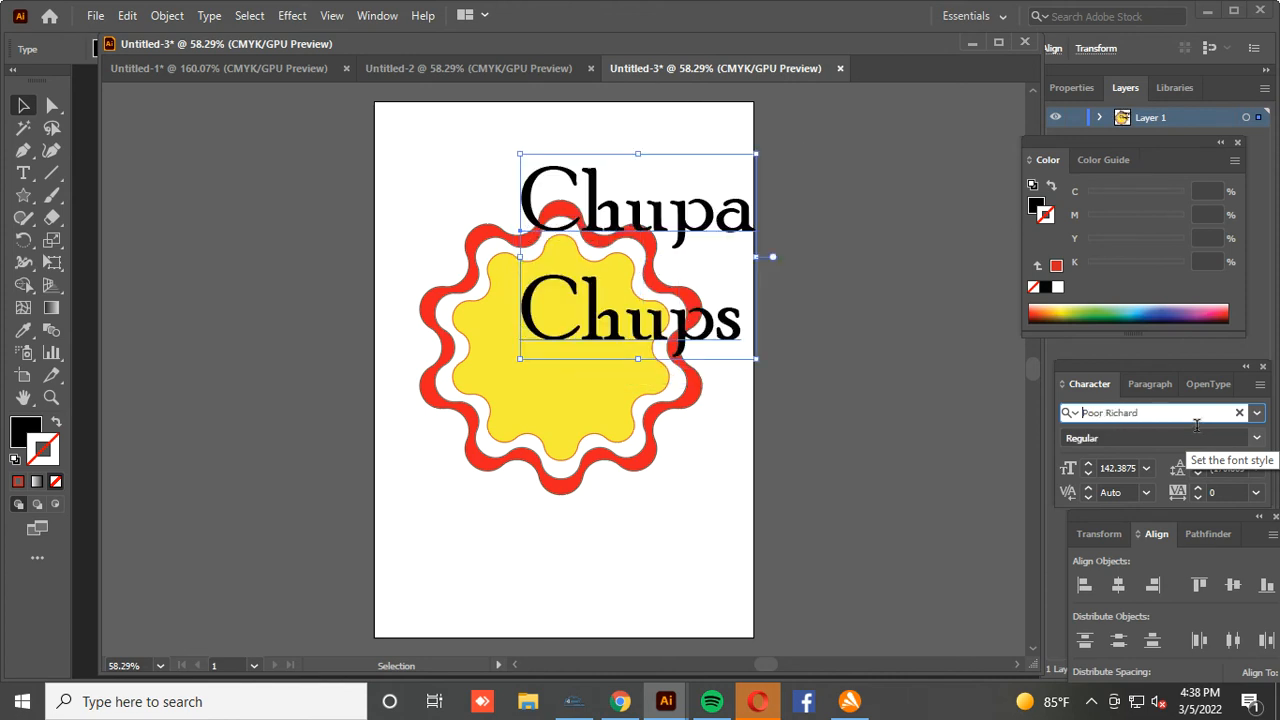
{"action": "key", "text": "Down"}
{"action": "key", "text": "Down"}
{"action": "key", "text": "Down"}
{"action": "key", "text": "Down"}
{"action": "key", "text": "Down"}
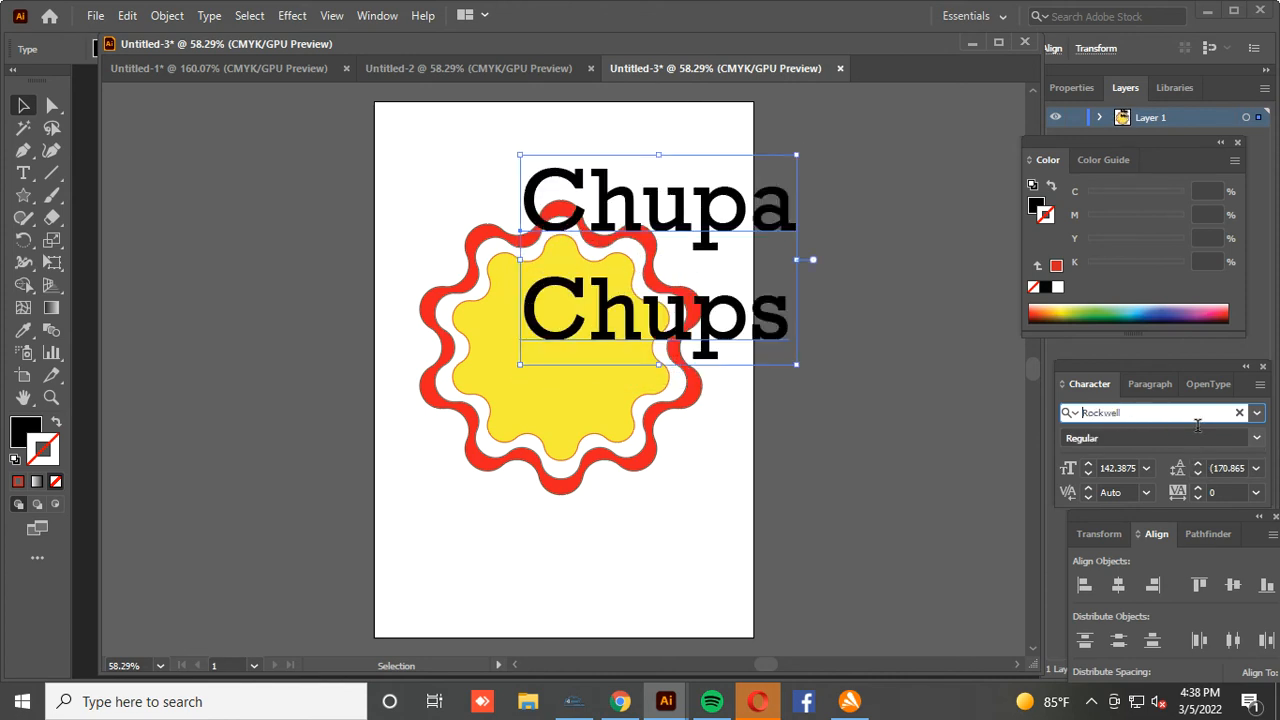
{"action": "key", "text": "Down"}
{"action": "key", "text": "Down"}
{"action": "key", "text": "Down"}
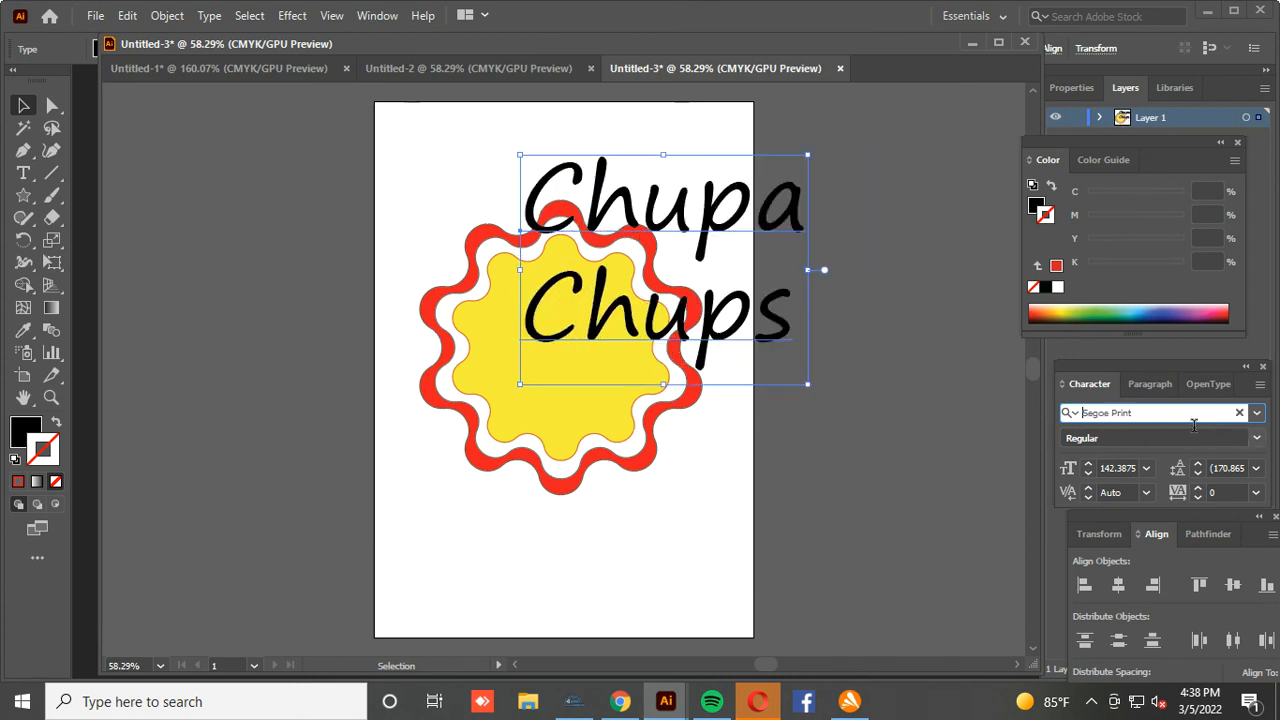
{"action": "key", "text": "Down"}
{"action": "key", "text": "Down"}
{"action": "key", "text": "Down"}
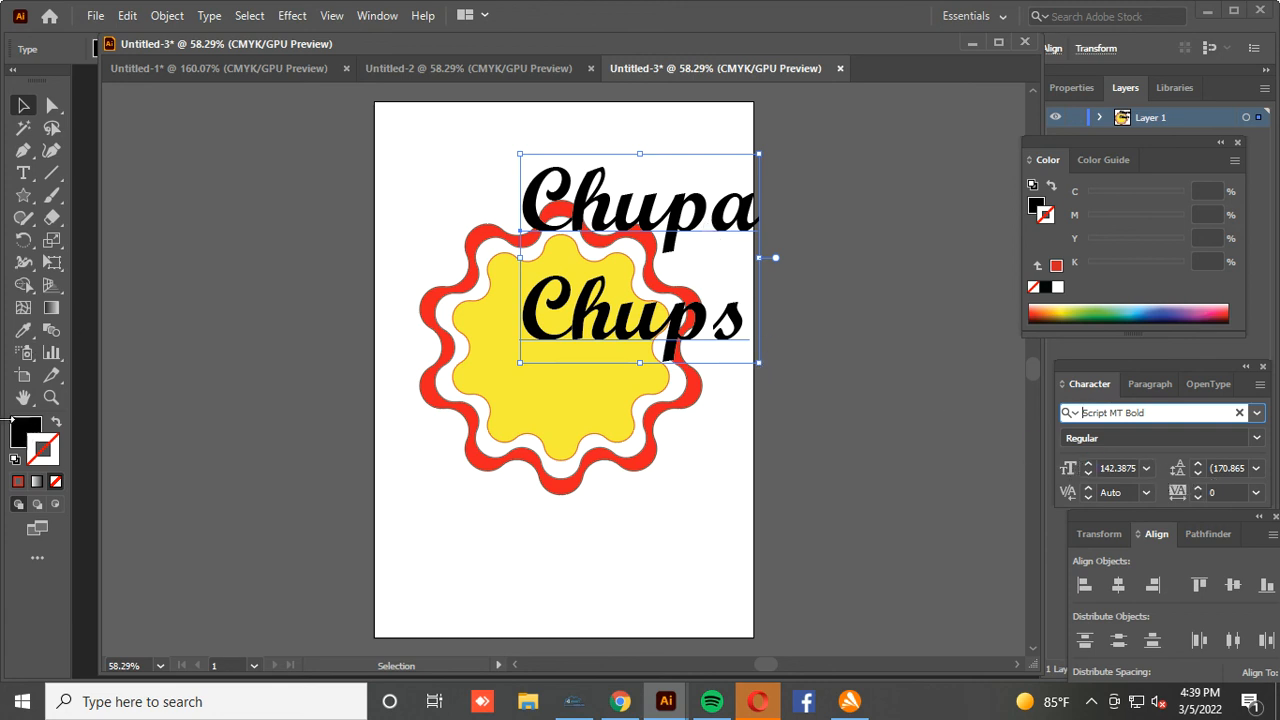
Try a dark red fill (C 30.98, M 100, Y 100, K 44.71) without a stroke on the brand text
{"action": "left_click", "coordinate": [1056, 265]}
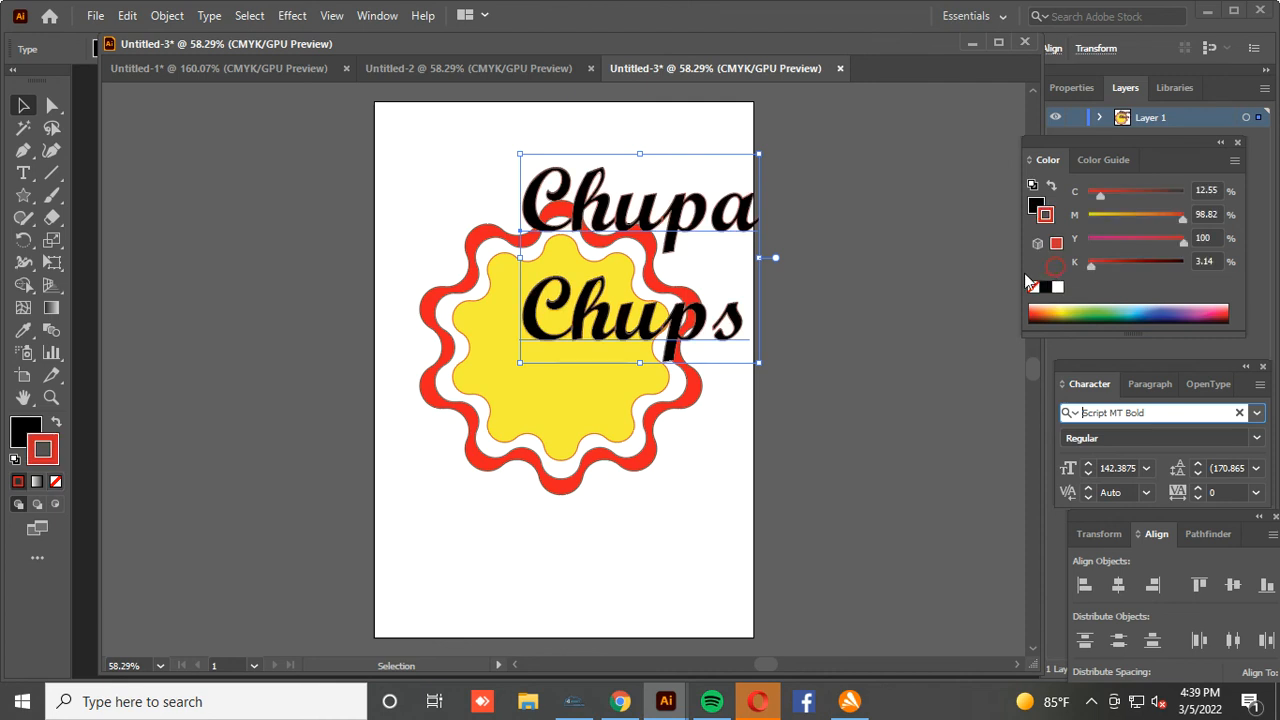
{"action": "left_click", "coordinate": [55, 481]}
{"action": "left_click", "coordinate": [22, 429]}
{"action": "left_click_drag", "start_coordinate": [1042, 316], "coordinate": [1030, 317]}
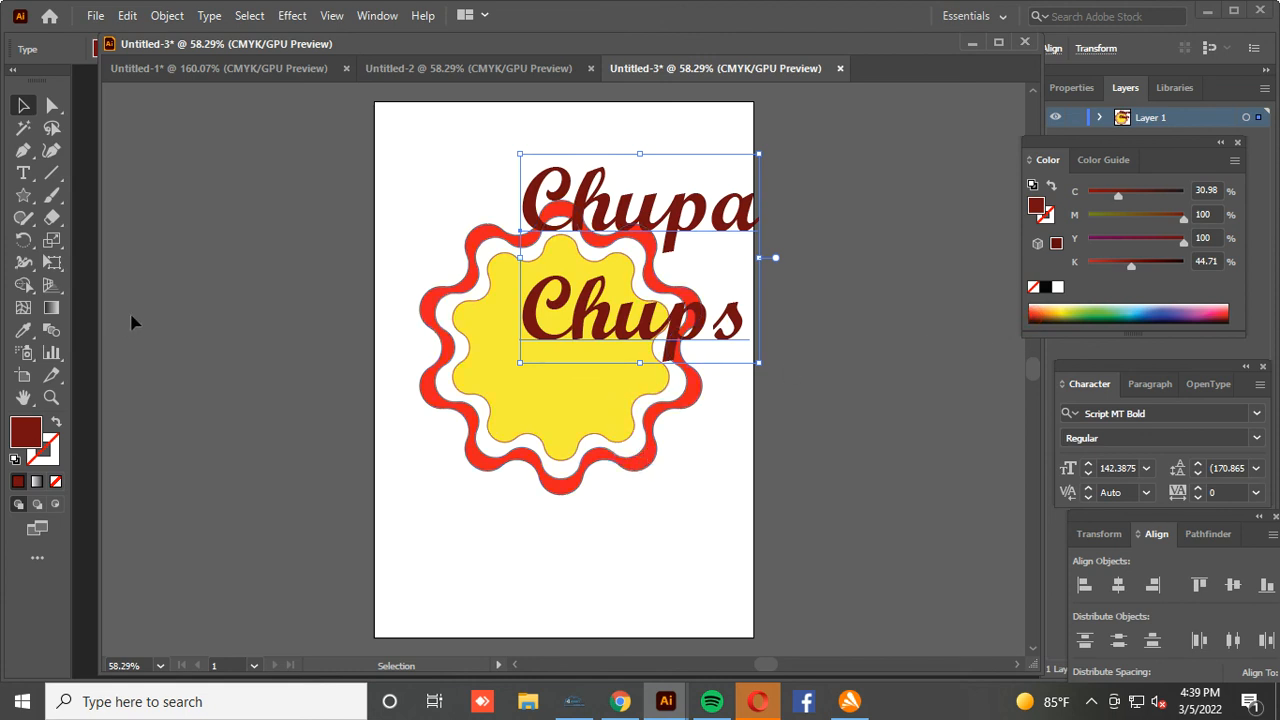
Sample the outer scalloped shape's red (M 100, Y 100) as the text fill and remove the text's stroke
{"action": "left_click", "coordinate": [23, 331]}
{"action": "left_click", "coordinate": [482, 456]}
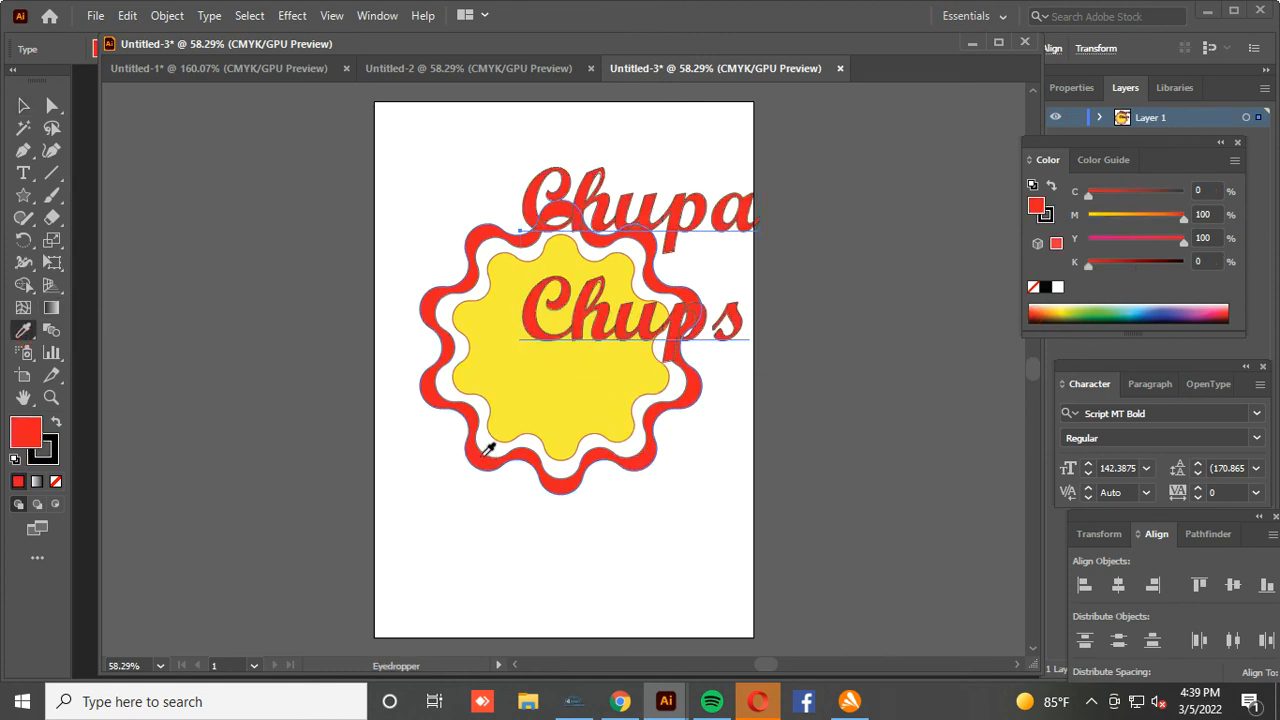
{"action": "left_click", "coordinate": [23, 106]}
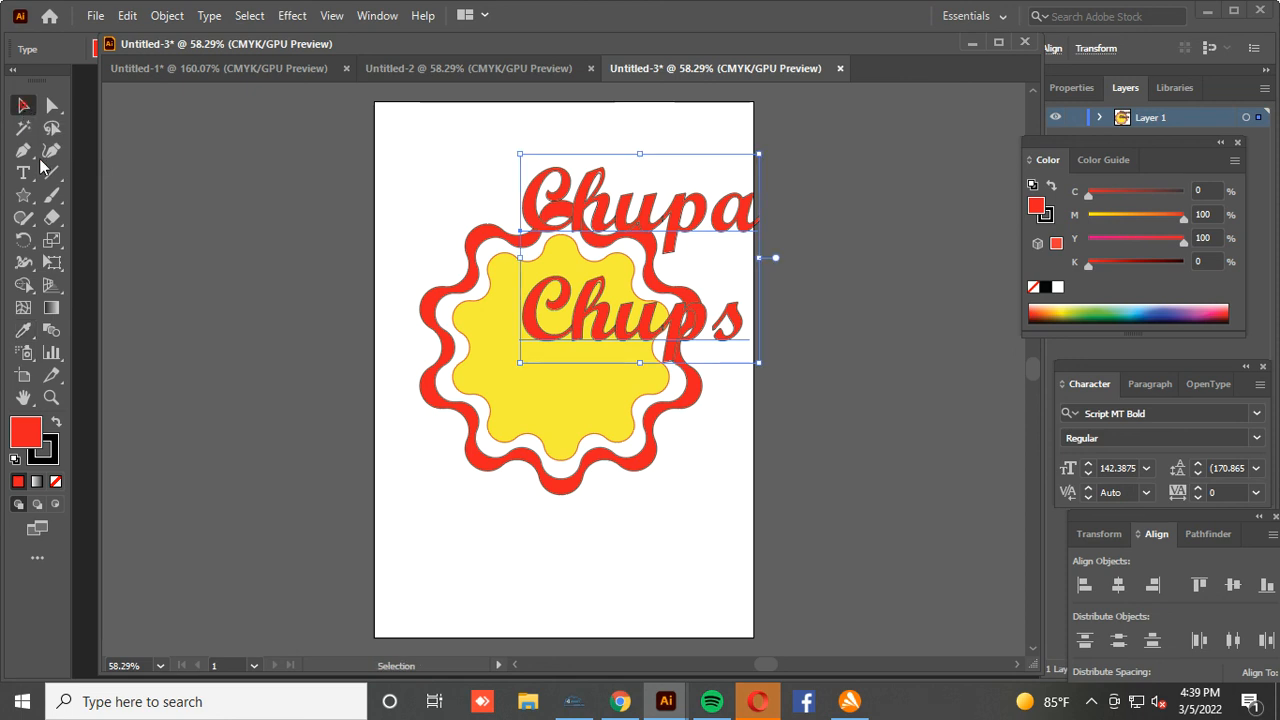
{"action": "left_click", "coordinate": [44, 449]}
{"action": "left_click", "coordinate": [55, 481]}
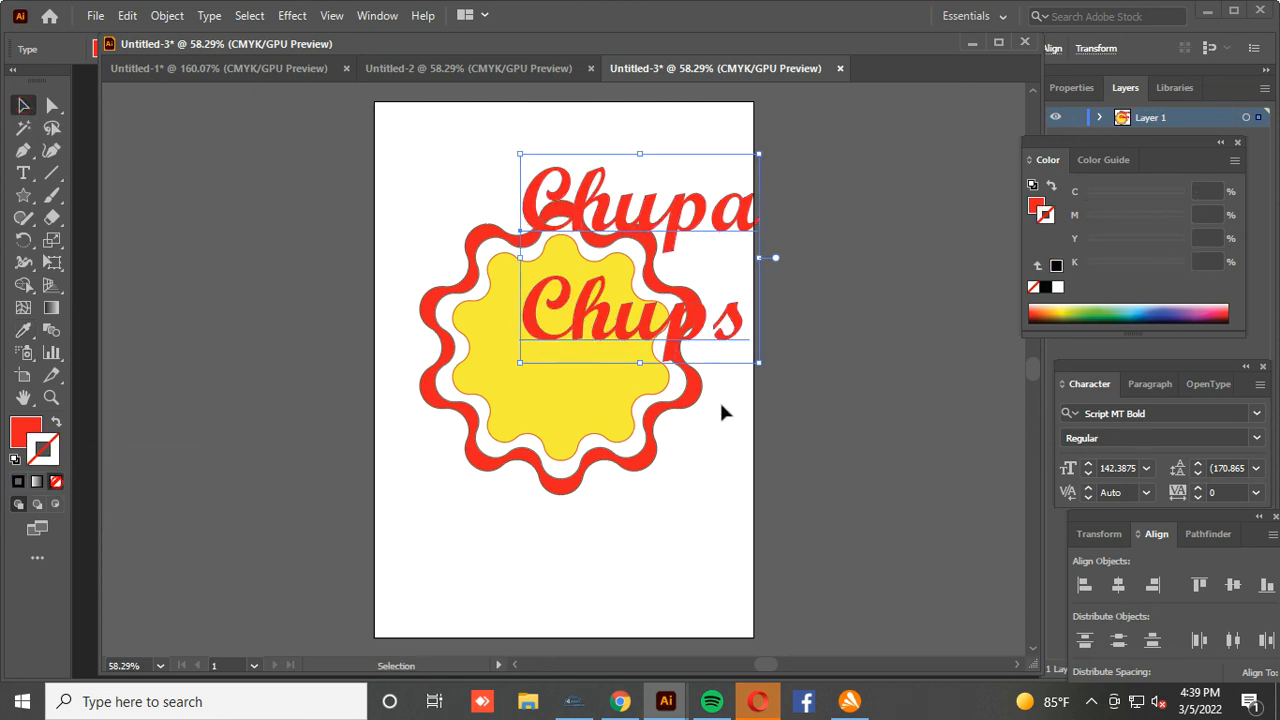
Scale the red brand text down to fit inside the yellow scalloped shape and place it at its centre
{"action": "mouse_move", "coordinate": [759, 362]}
{"action": "left_mouse_down"}
{"action": "mouse_move", "coordinate": [695, 290]}
{"action": "mouse_move", "coordinate": [655, 270]}
{"action": "left_mouse_up"}
{"action": "left_click_drag", "start_coordinate": [582, 210], "coordinate": [561, 335]}
{"action": "left_click", "coordinate": [734, 371]}
{"action": "left_click", "coordinate": [614, 366]}
{"action": "mouse_move", "coordinate": [634, 396]}
{"action": "left_mouse_down"}
{"action": "mouse_move", "coordinate": [656, 405]}
{"action": "mouse_move", "coordinate": [617, 385]}
{"action": "mouse_move", "coordinate": [655, 368]}
{"action": "mouse_move", "coordinate": [617, 392]}
{"action": "left_mouse_up"}
{"action": "left_click", "coordinate": [806, 481]}
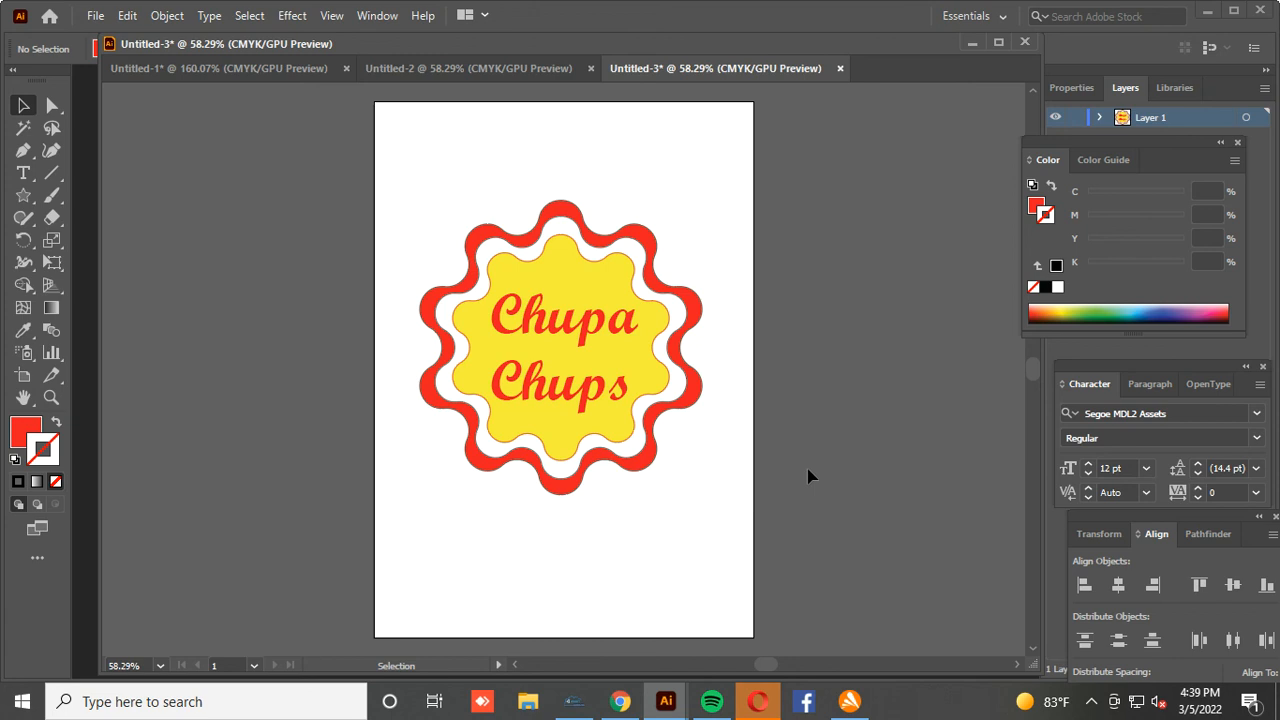
{"action": "left_click", "coordinate": [849, 700]}
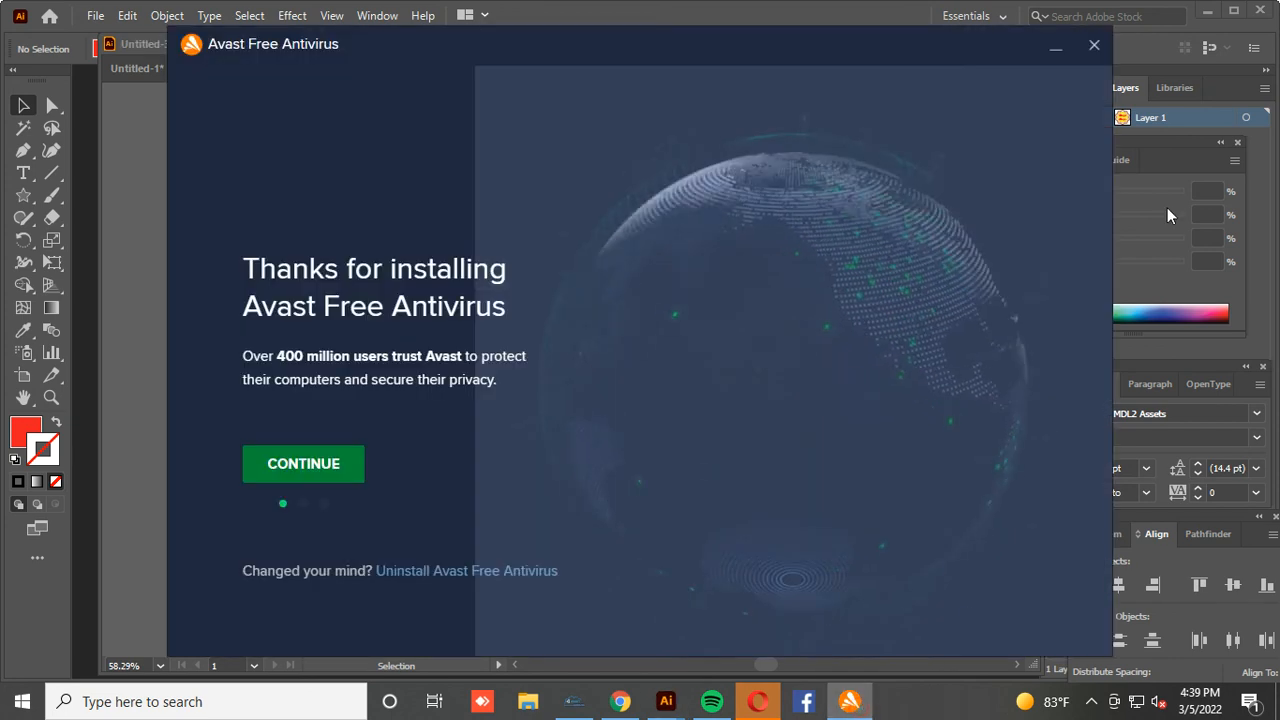
{"action": "left_click", "coordinate": [1104, 48]}
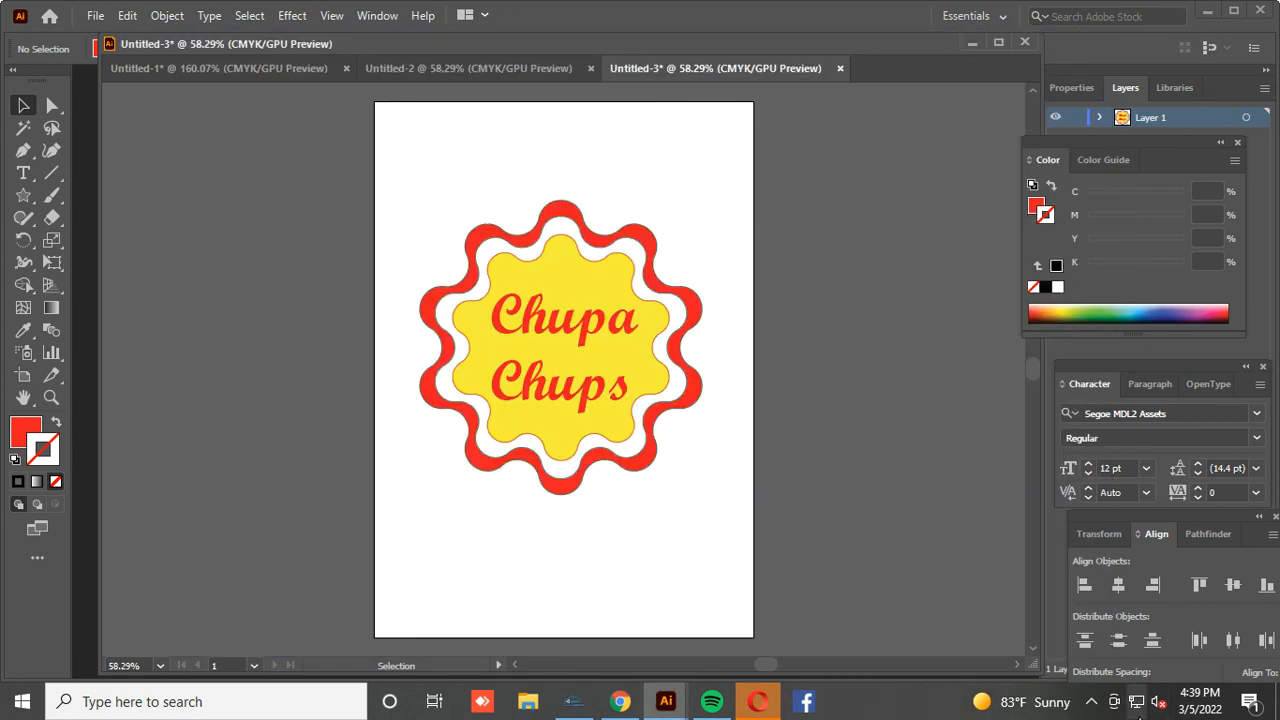
{"action": "left_click", "coordinate": [1094, 702]}
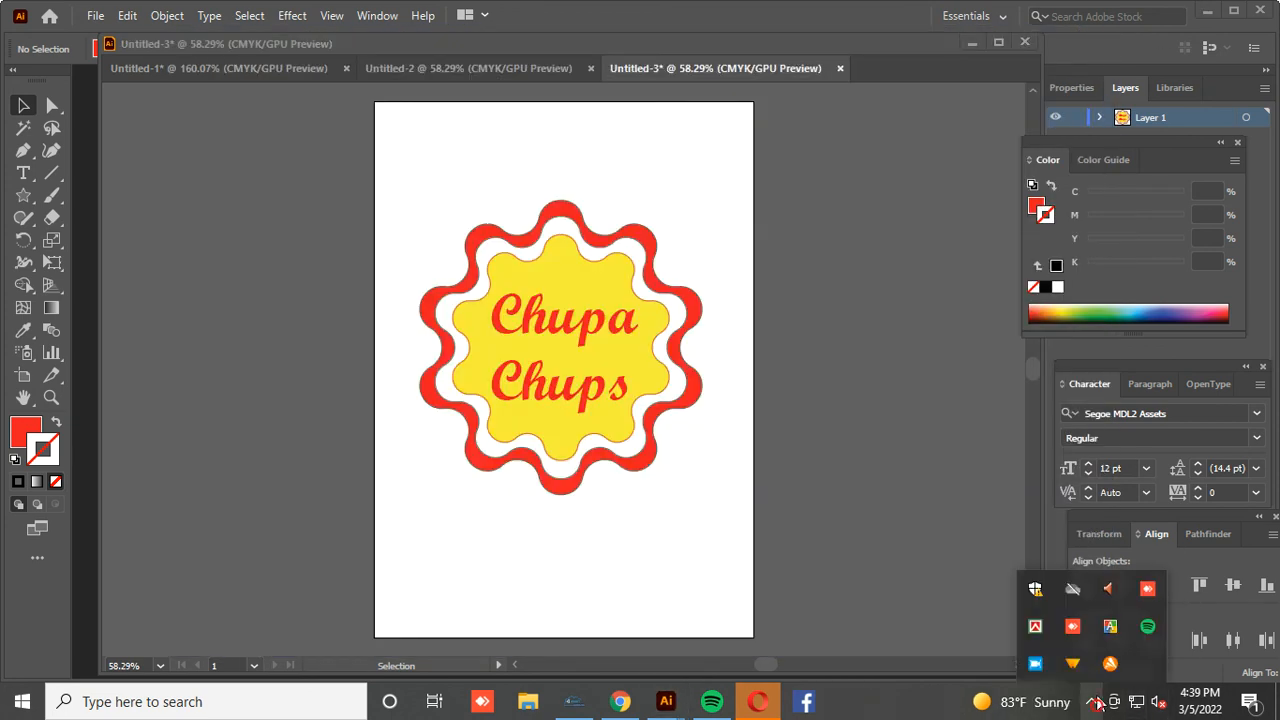
{"action": "left_click", "coordinate": [1035, 665]}
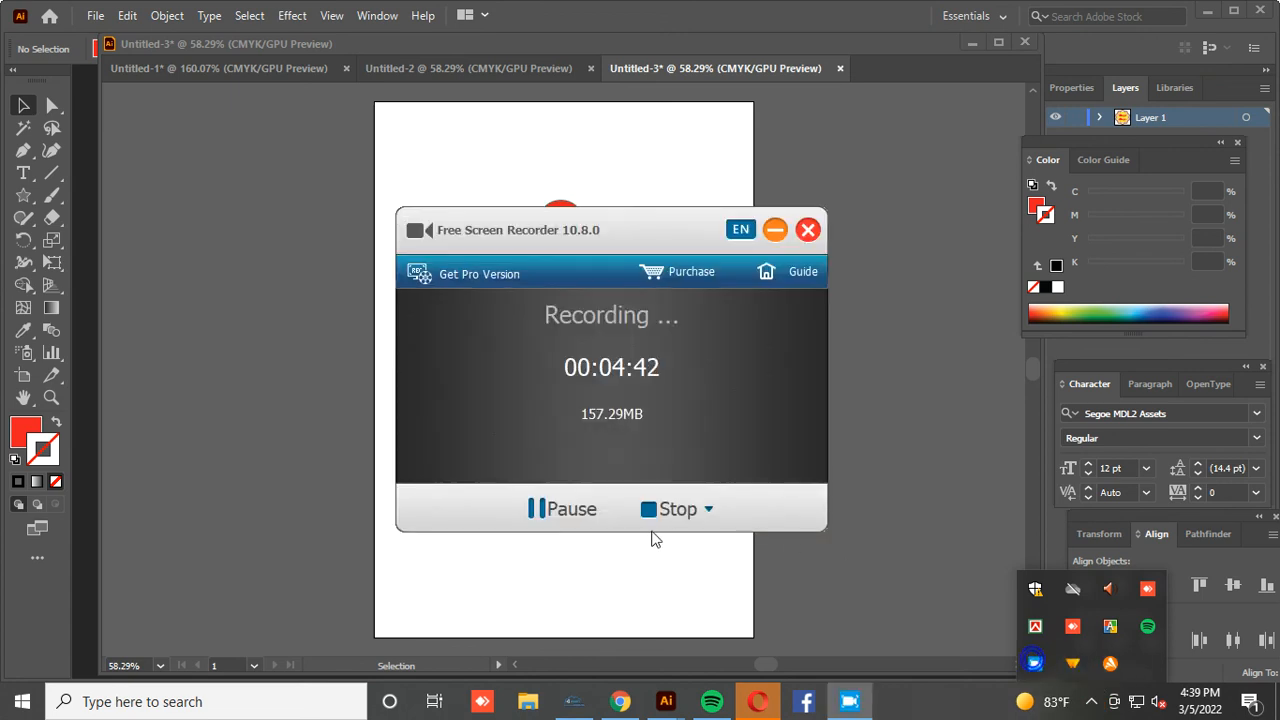